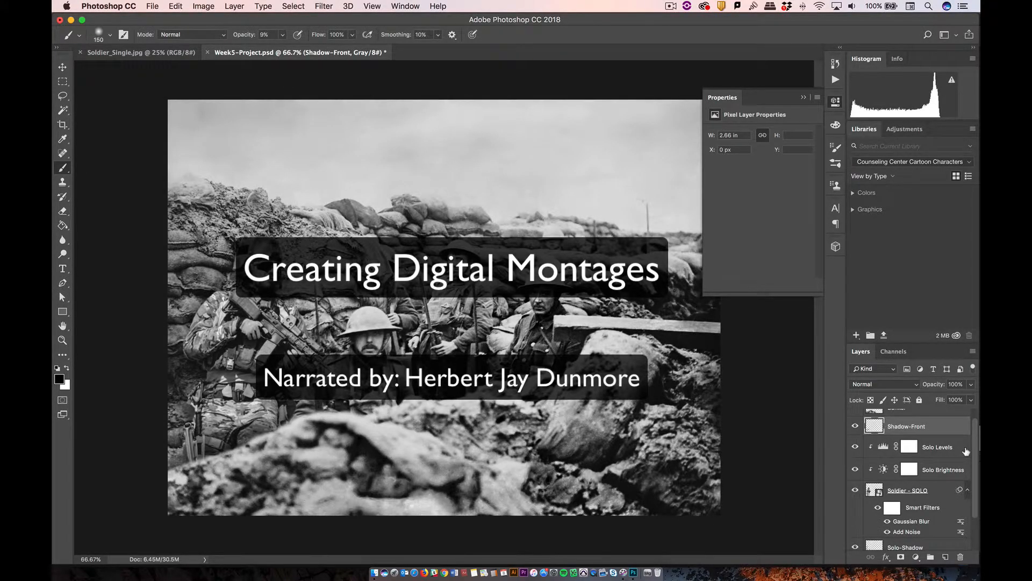
Scroll through the finished montage's layers and hide the pixel layer properties
left_click_drag(972, 440, 972, 409)
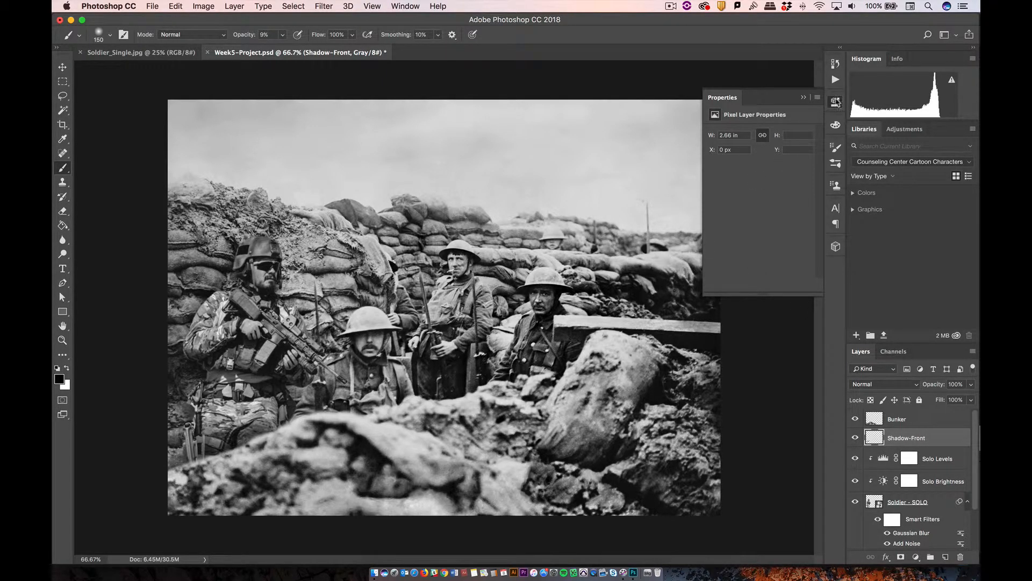
left_click(835, 102)
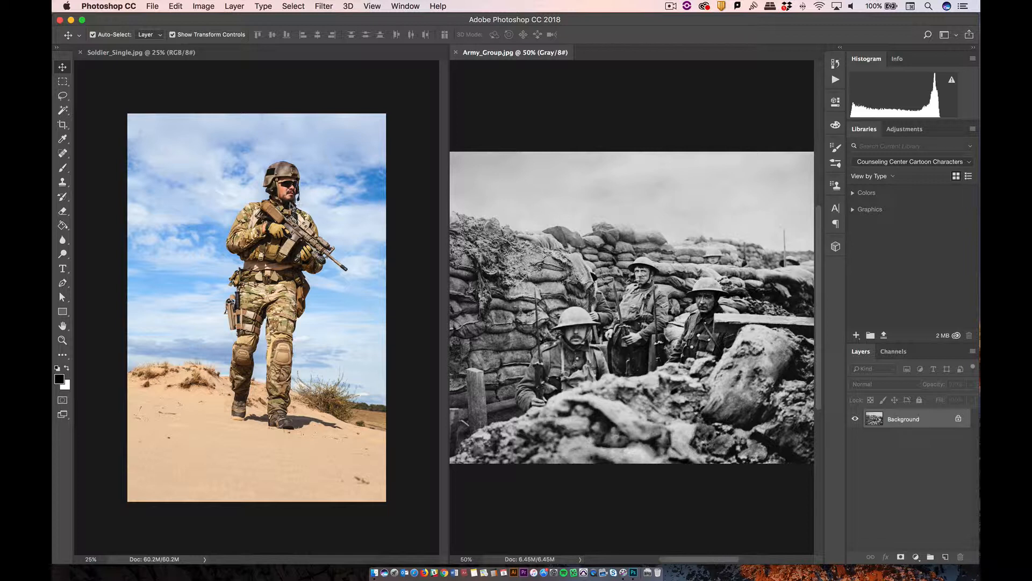
left_click(285, 210)
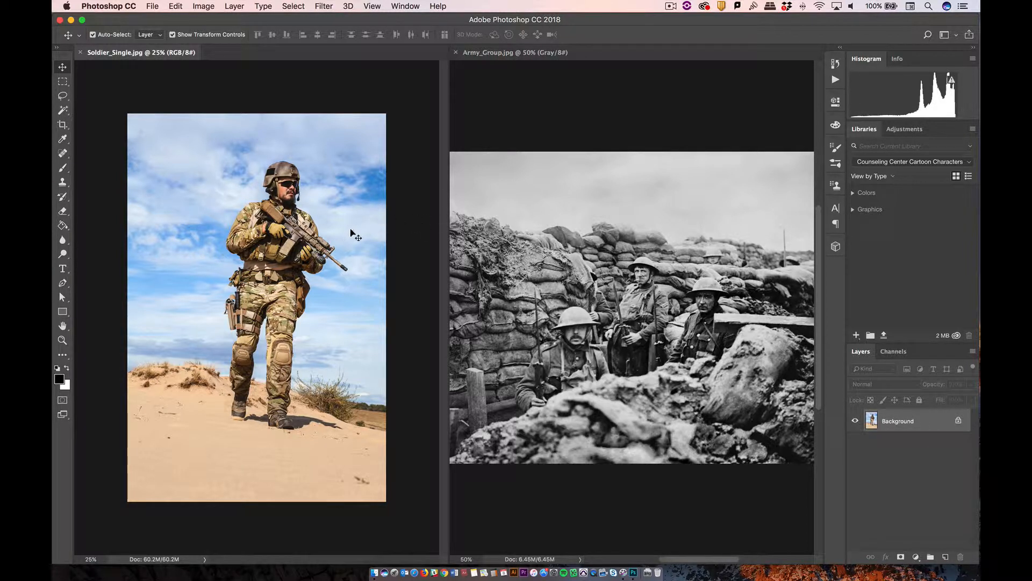
left_click_drag(353, 233, 723, 284)
key("super+z")
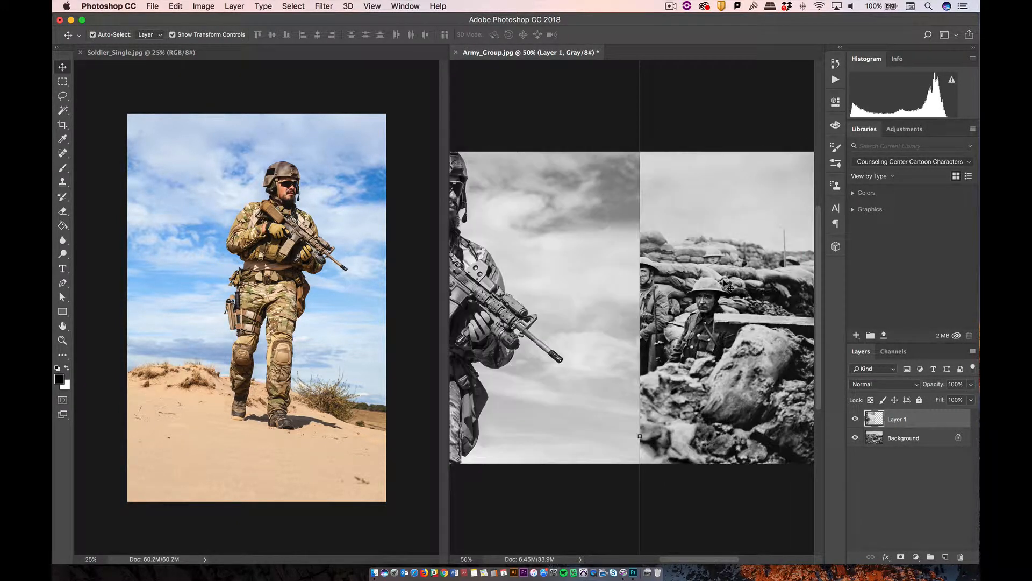
key("super+alt+z")
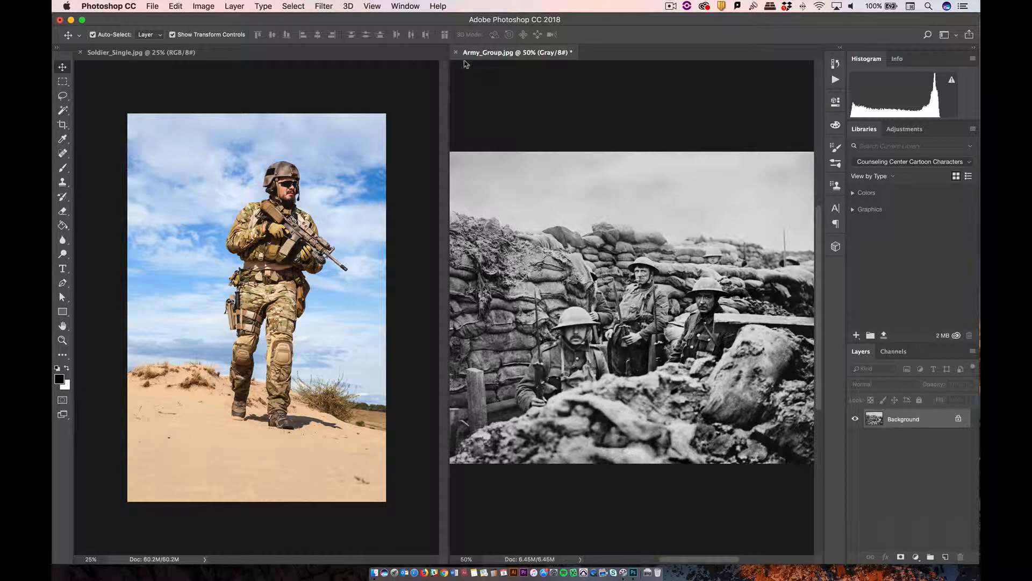
Merge both photo windows into one tabbed window and copy Soldier_Single.jpg's Background layer into Army_Group.jpg
left_click_drag(465, 52, 395, 52)
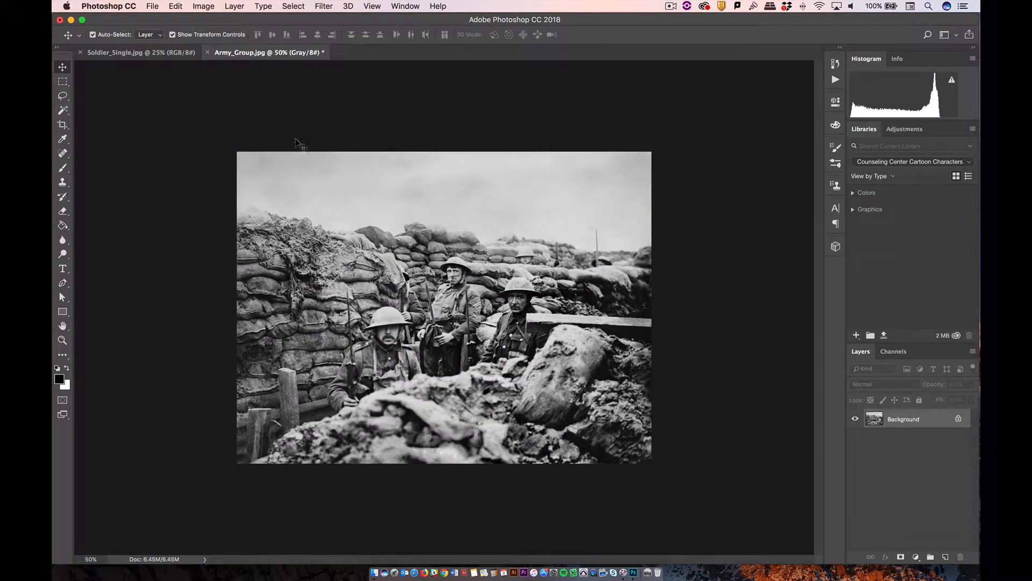
left_click(135, 53)
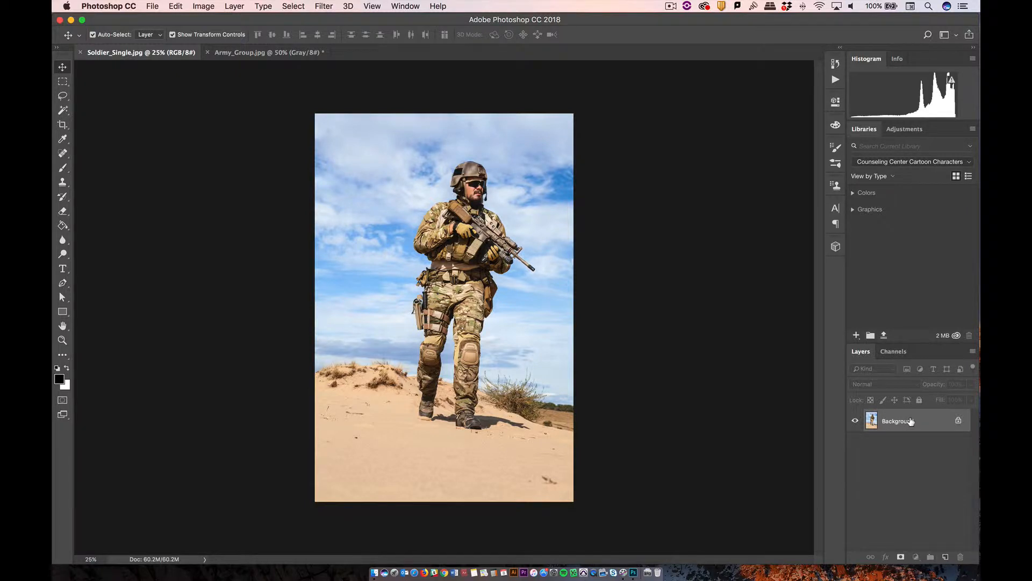
left_click_drag(911, 421, 407, 274)
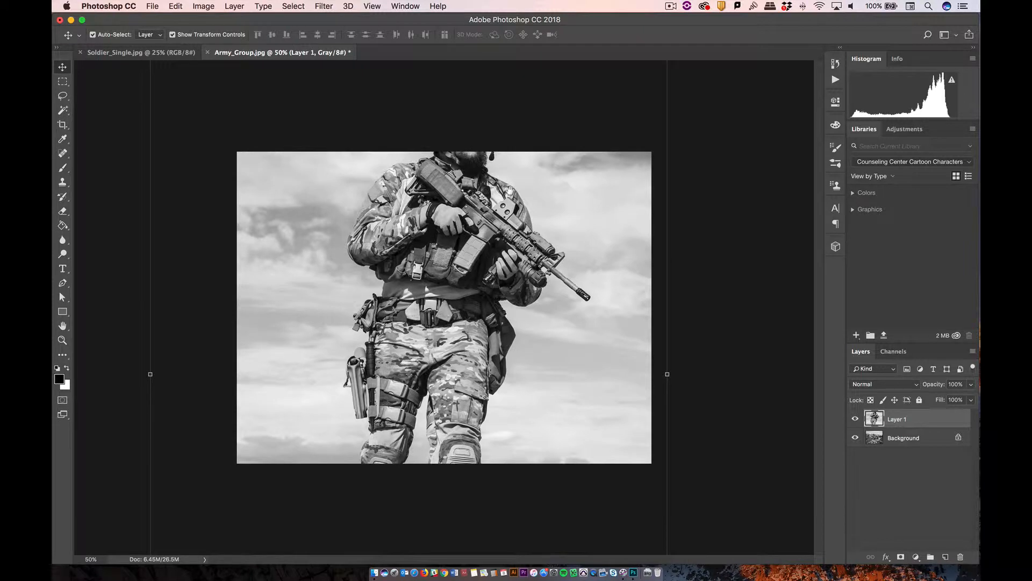
Scale the soldier photo down proportionally about its center to under half its size so the whole figure shows
key("super+minus")
key("super+minus")
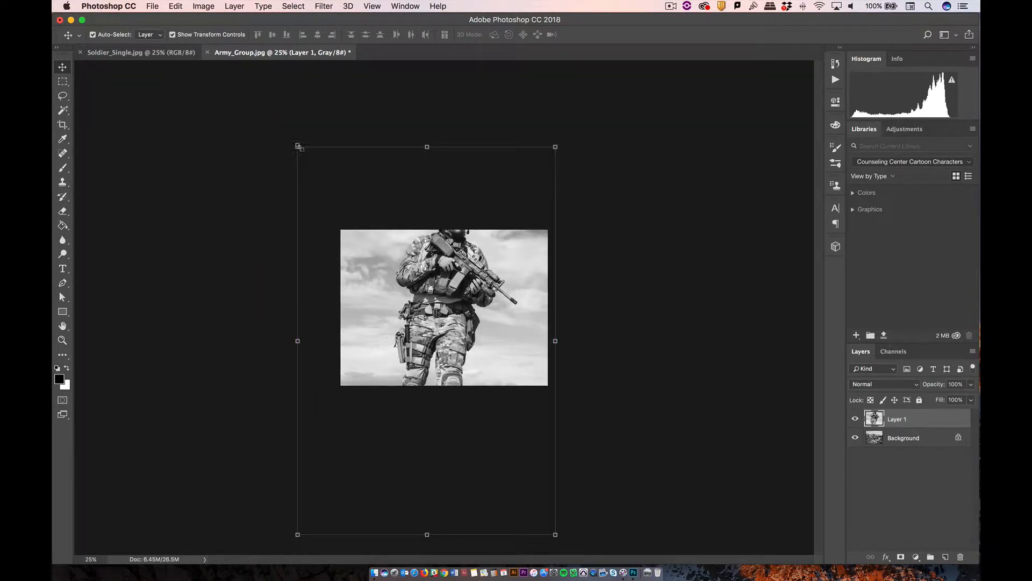
left_click_drag(299, 145, 372, 259)
key("Return")
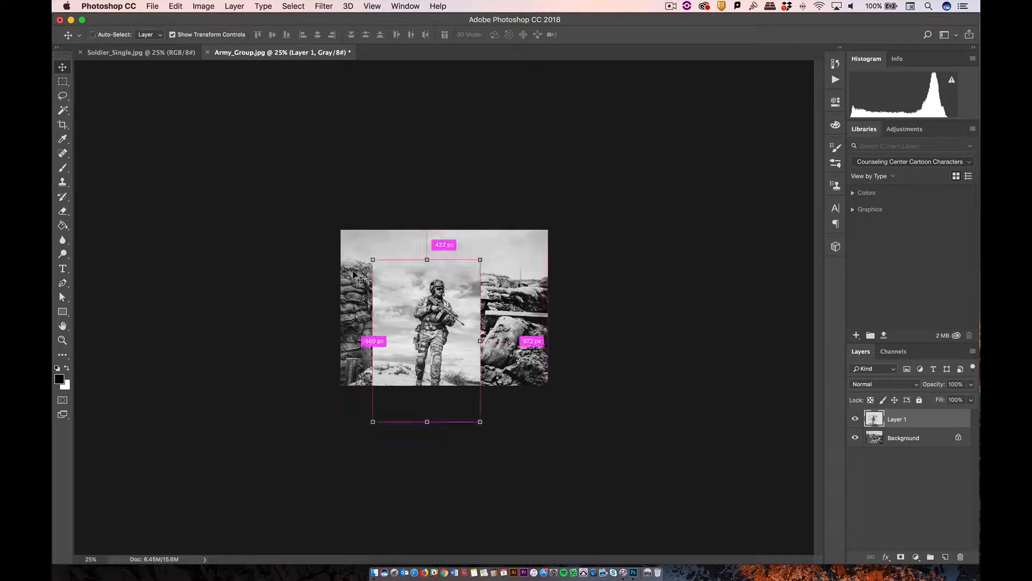
Move the soldier photo over the left part of the trench scene
key("super+equal")
key("super+equal")
key("super+equal")
left_click_drag(476, 269, 372, 216)
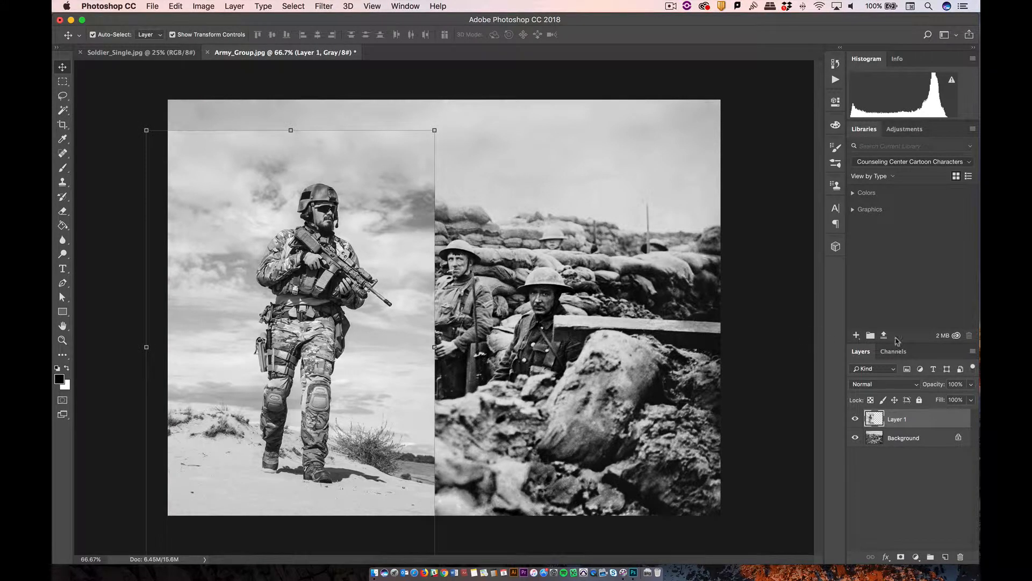
Rename the soldier photo's layer as Soldier - SOLO
double_click(898, 419)
type("Soldier - SOLO")
key("Return")
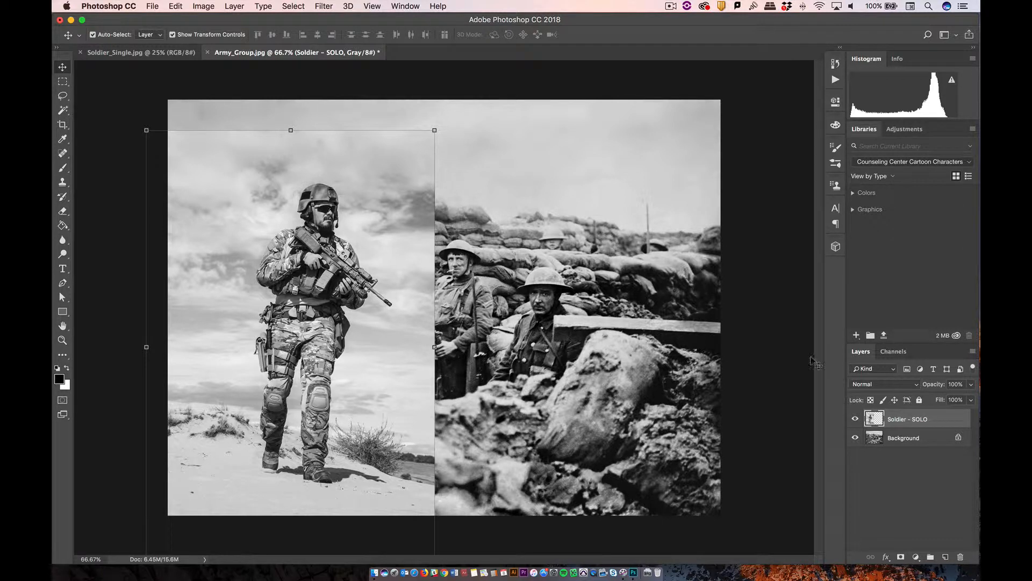
Lower the Soldier - SOLO layer's opacity to 50% and move the soldier down beside the seated trench soldier
key("3")
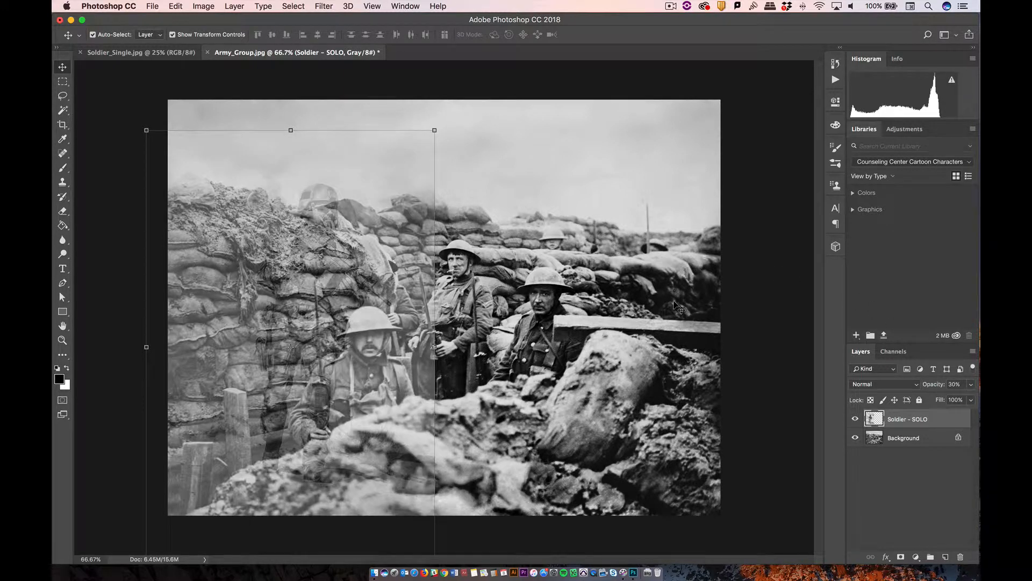
key("5")
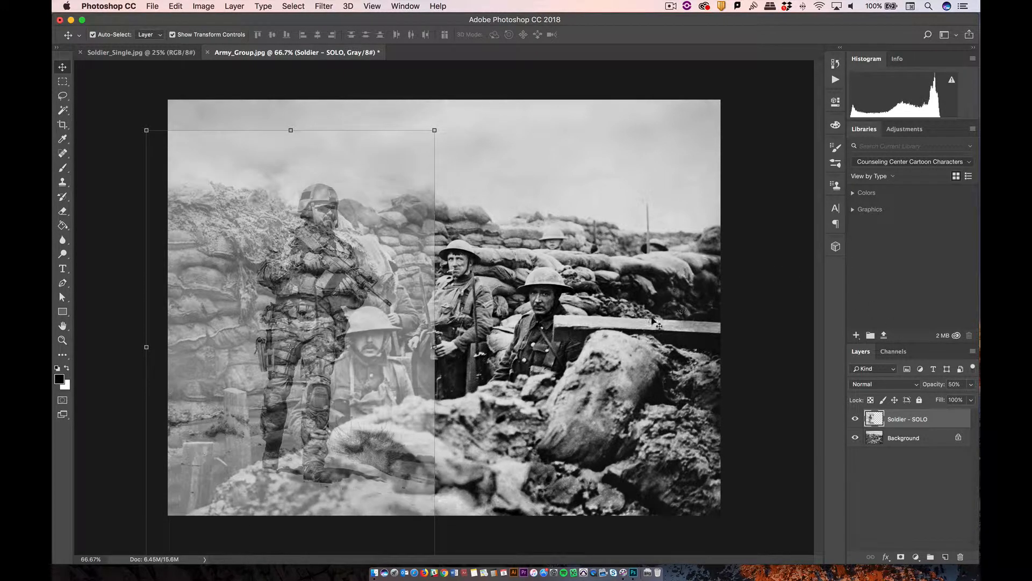
left_click_drag(349, 255, 333, 344)
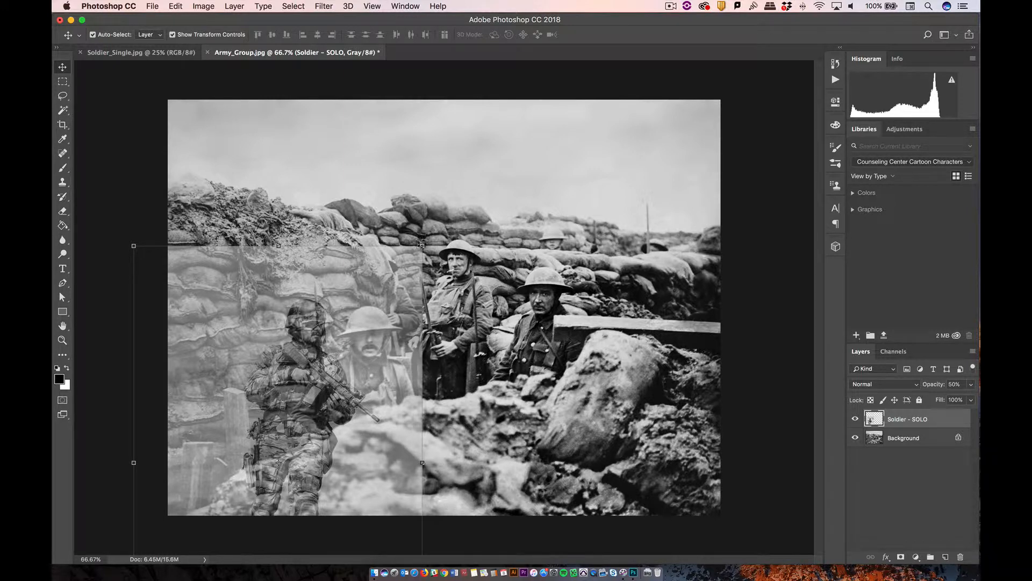
Enlarge the Soldier - SOLO layer slightly and proportionally to match the size of the trench soldiers
left_click_drag(424, 246, 453, 224)
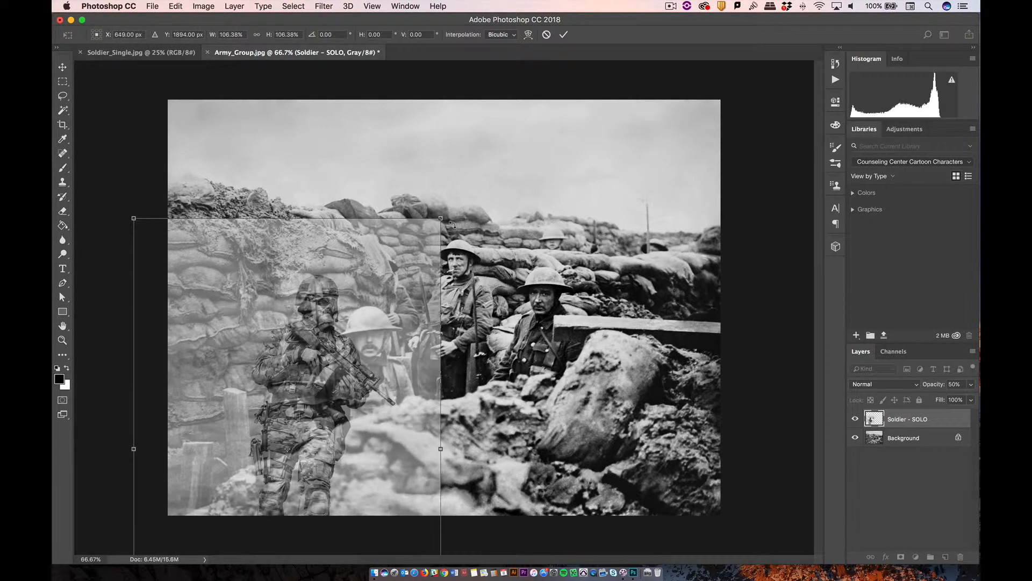
key("super+equal")
key("super+equal")
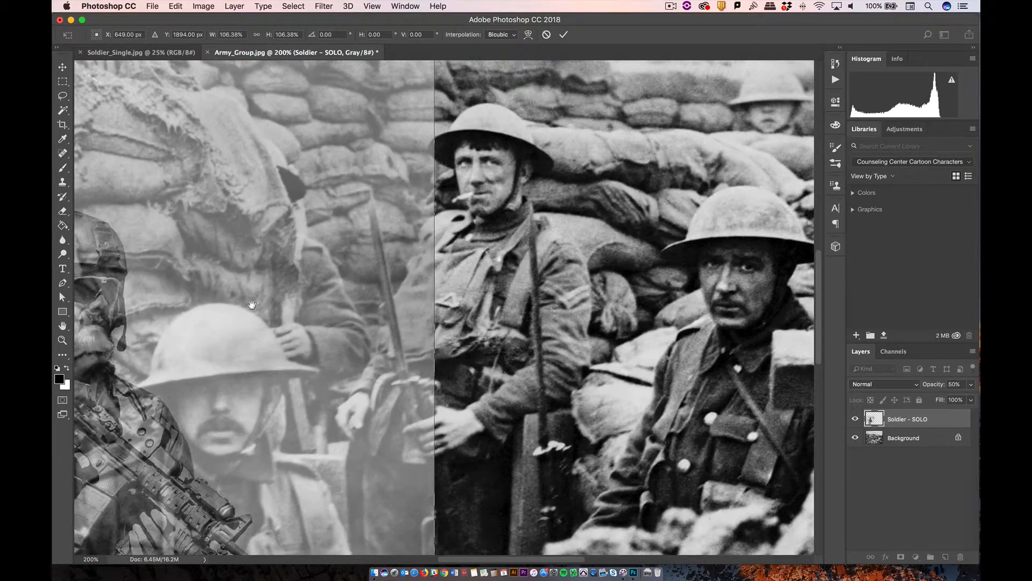
left_click_drag(252, 305, 402, 250)
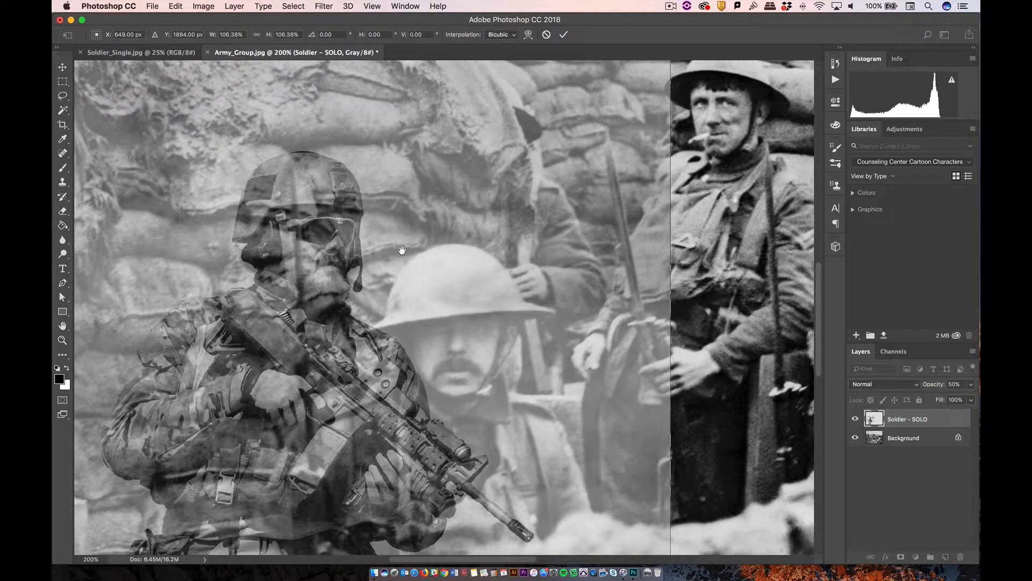
key("Return")
key("super+minus")
key("super+minus")
key("super+minus")
key("super+minus")
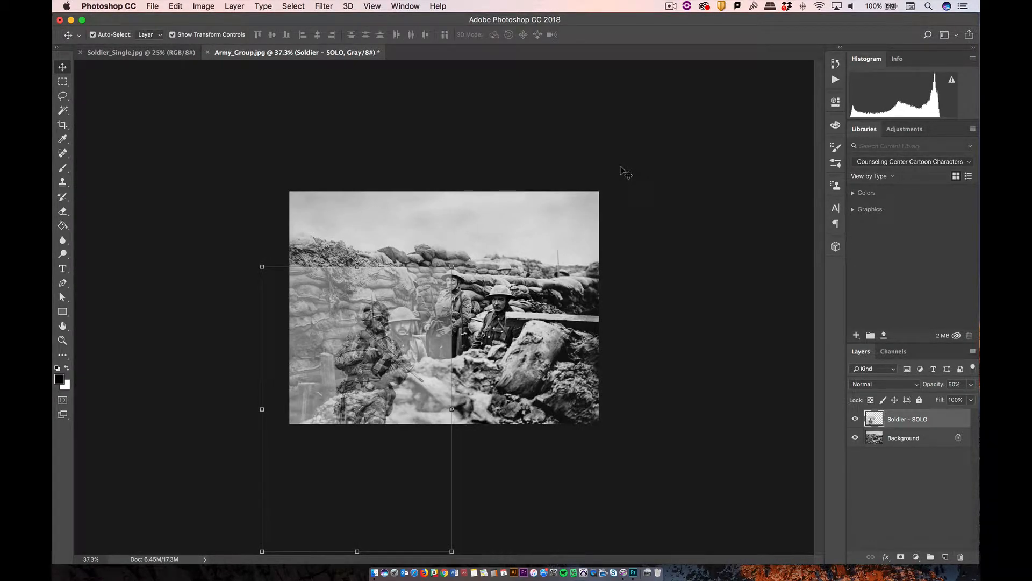
key("super+equal")
key("super+equal")
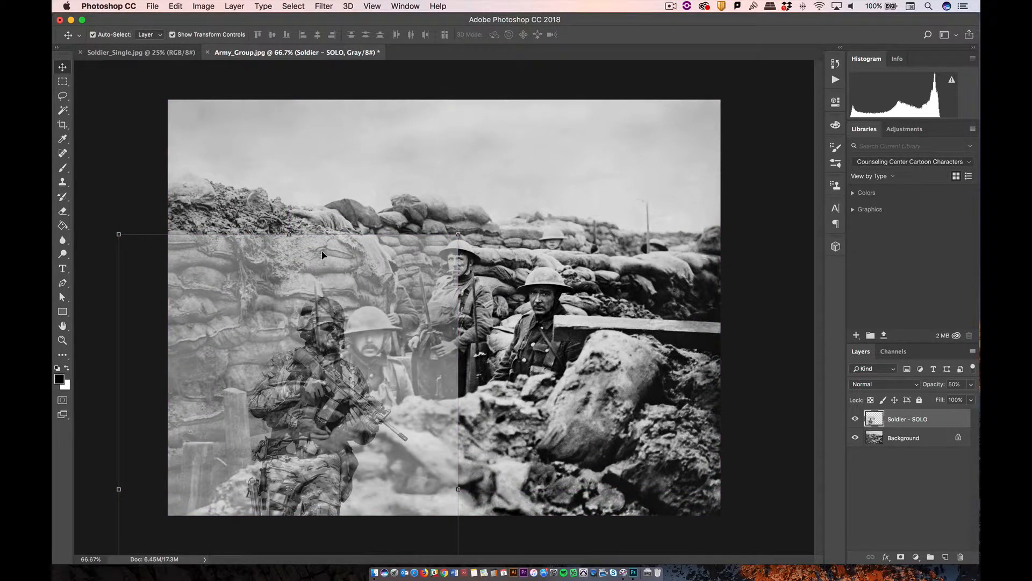
Move the soldier up and left against the sandbag wall and restore the layer's opacity to 100%
left_click_drag(296, 346, 270, 255)
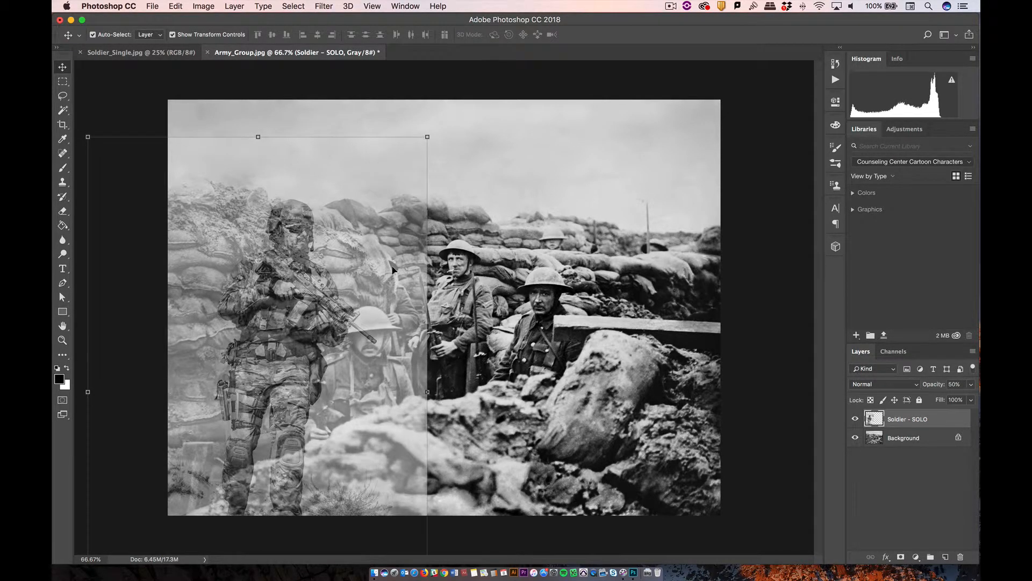
key("0")
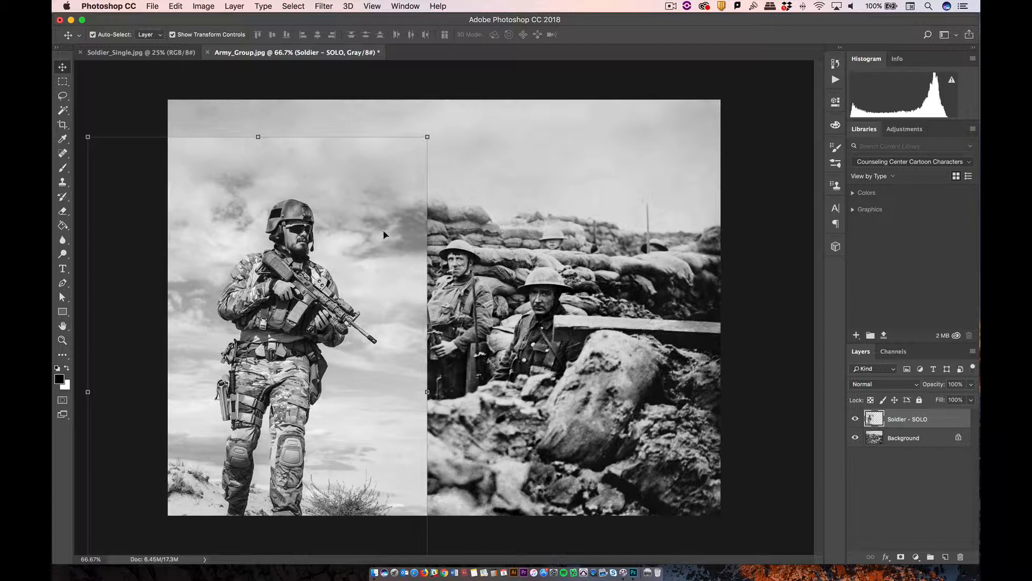
Duplicate the Background layer as Soldier - GROUP
right_click(916, 440)
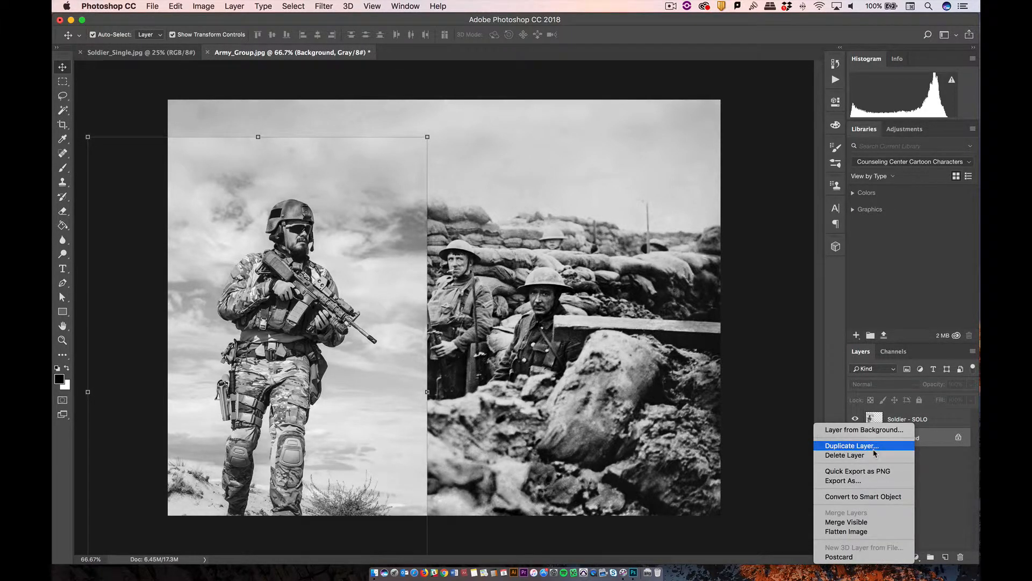
left_click(890, 449)
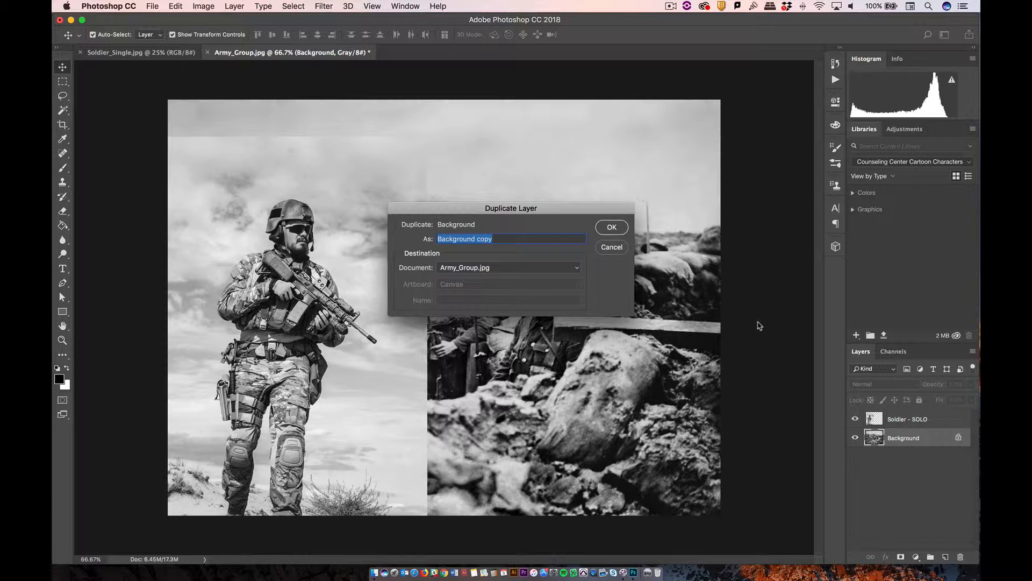
type("Soldier - GROUP")
key("Return")
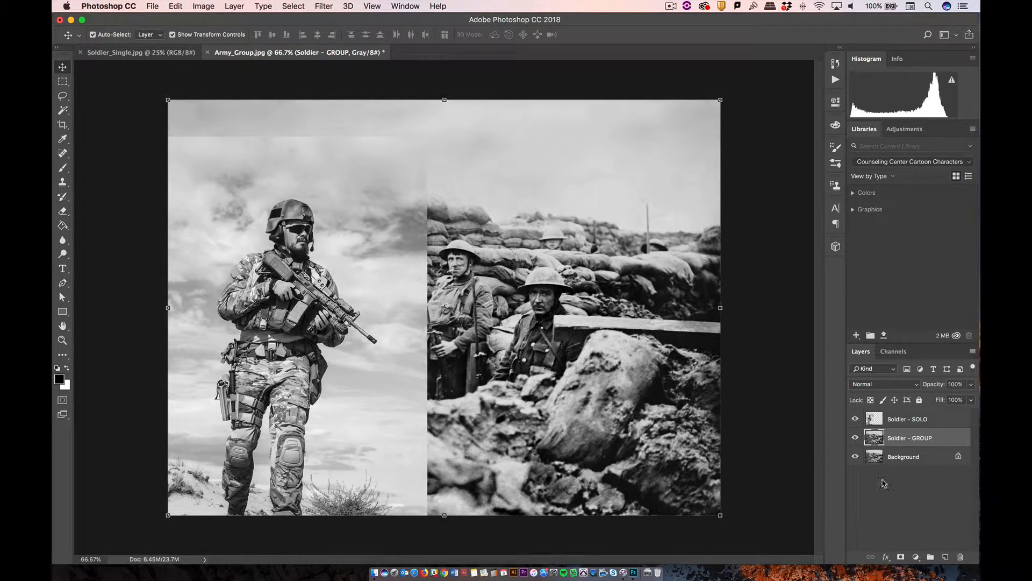
Hide the Background and Soldier - GROUP layers and move the solo soldier to the middle of the canvas
left_click(854, 456)
left_click(855, 438)
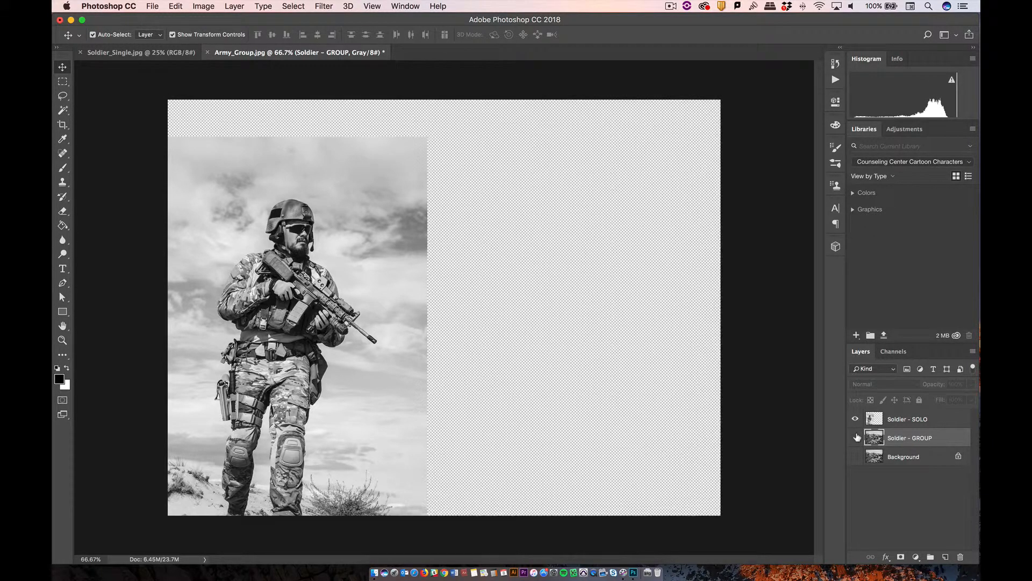
left_click_drag(303, 230, 446, 180)
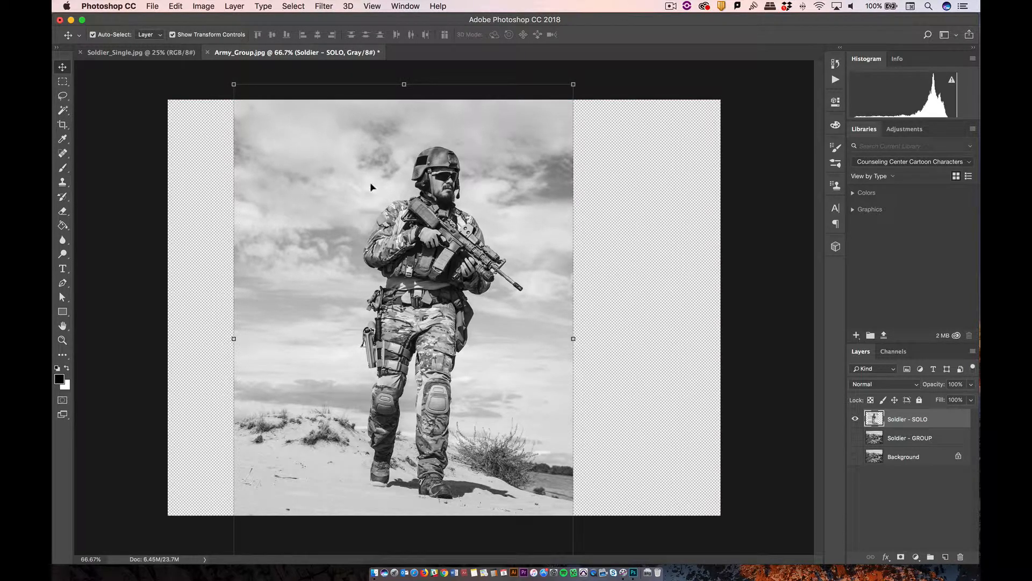
Select the soldier on the Soldier - SOLO layer automatically with the Magic Wand tool's Select Subject option
left_click(62, 97)
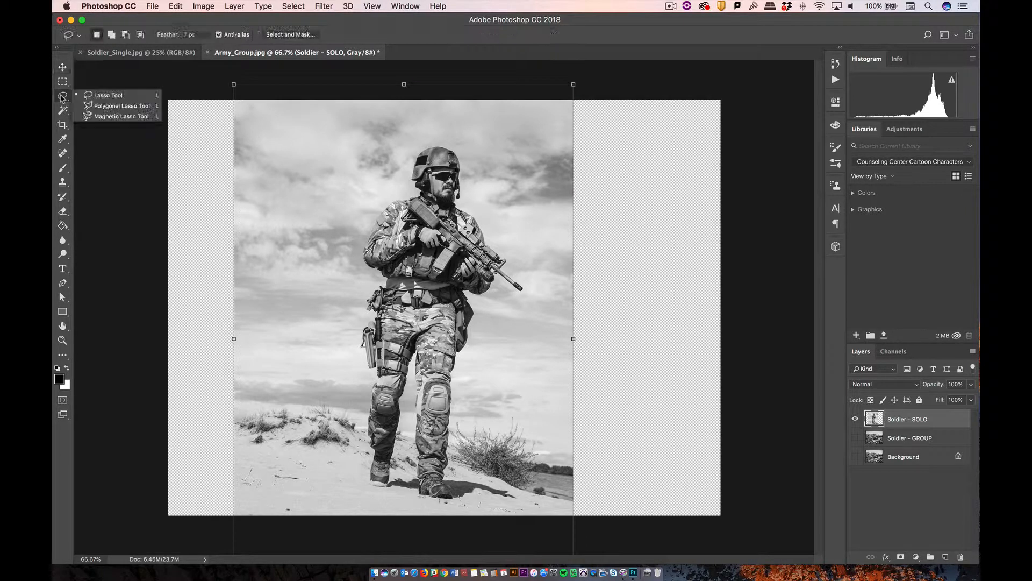
left_click(61, 99)
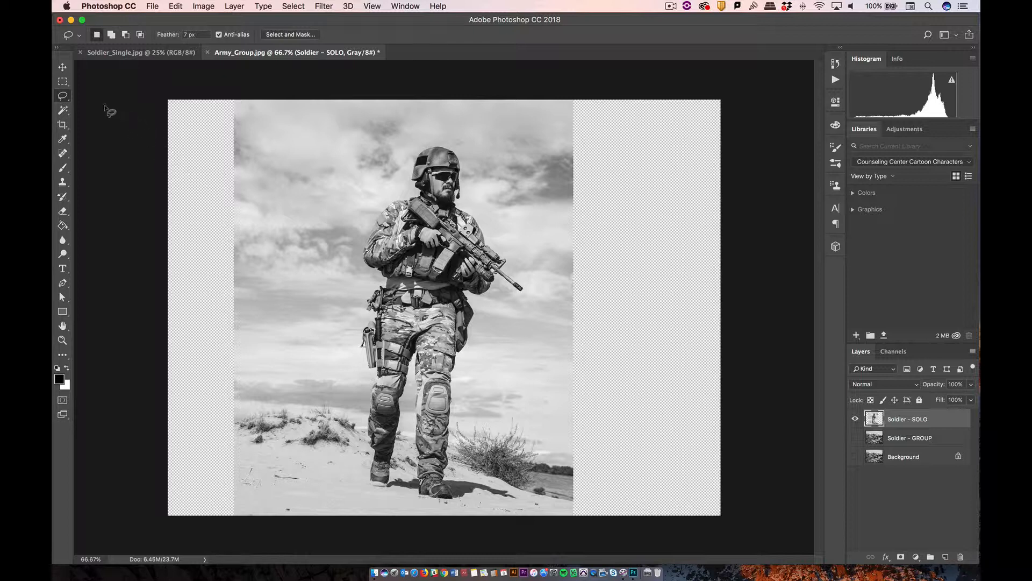
left_click(62, 110)
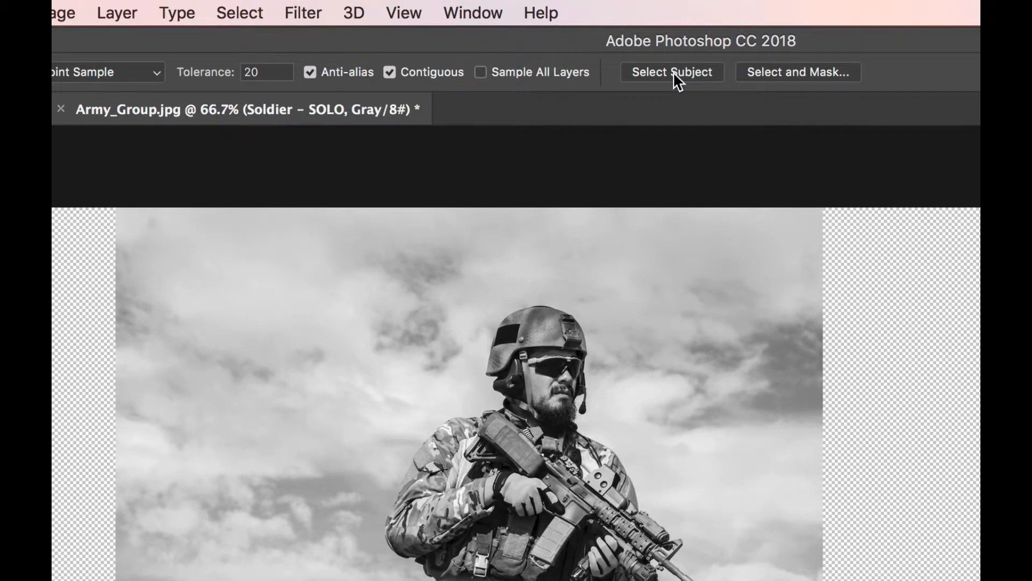
left_click(673, 72)
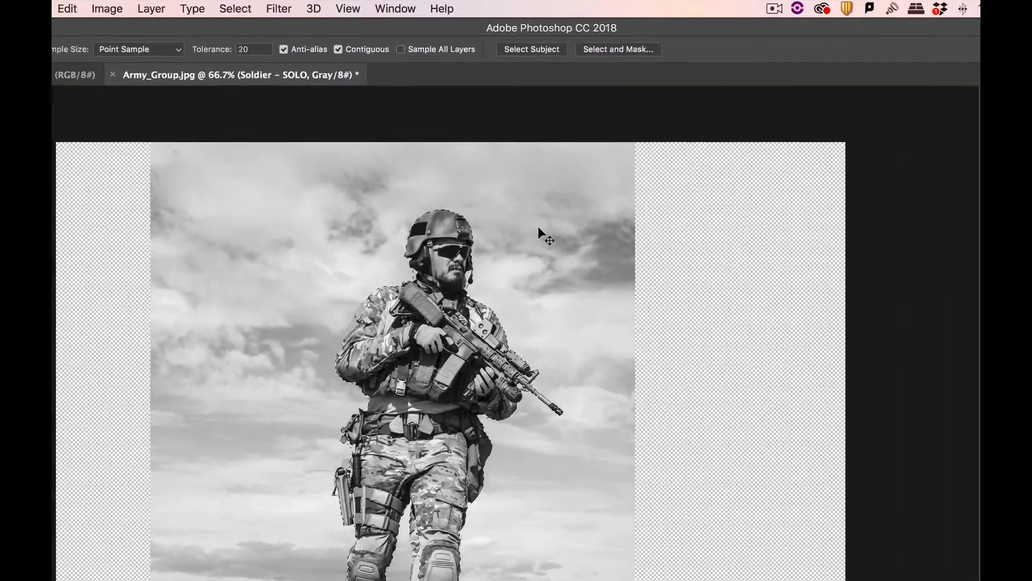
Open the soldier selection in Select and Mask and set the red overlay's opacity to 55%
key("super+plus")
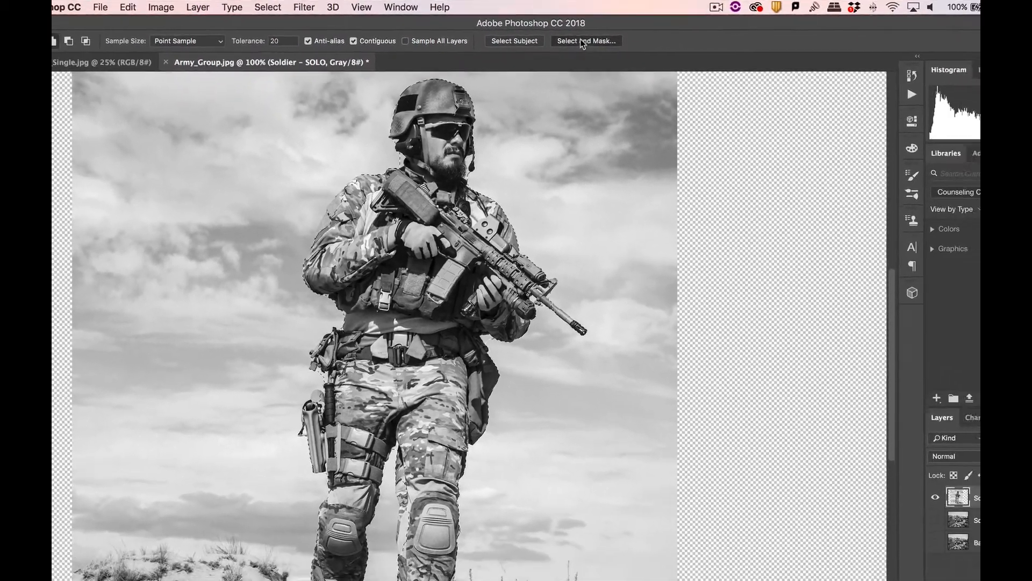
left_click(626, 53)
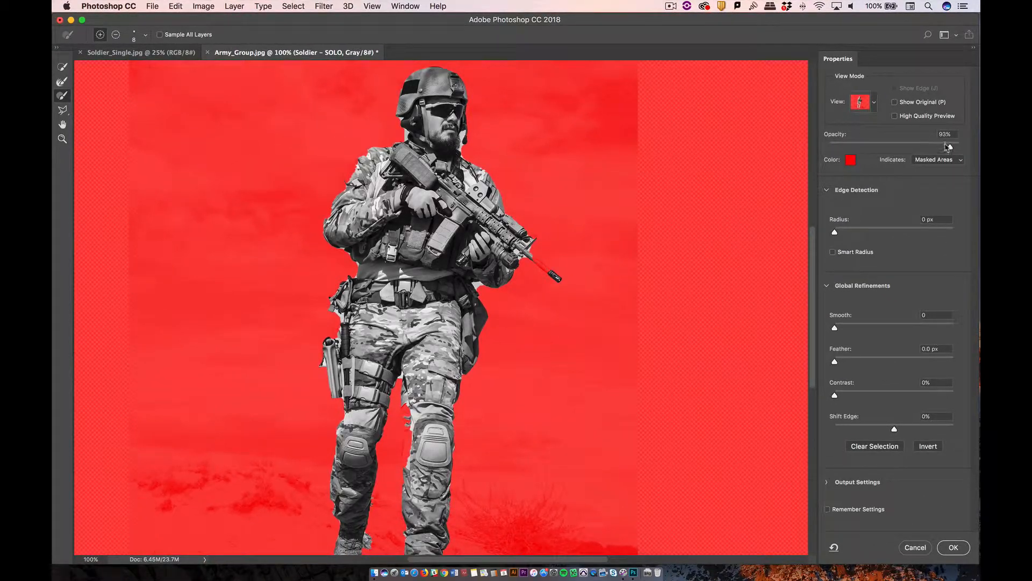
left_click_drag(950, 146, 901, 146)
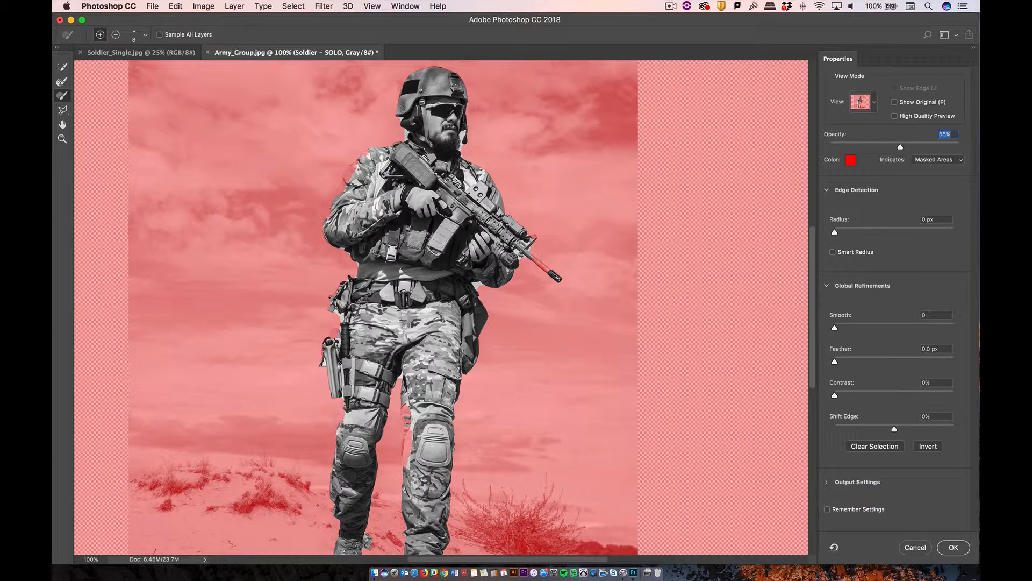
key("super+equal")
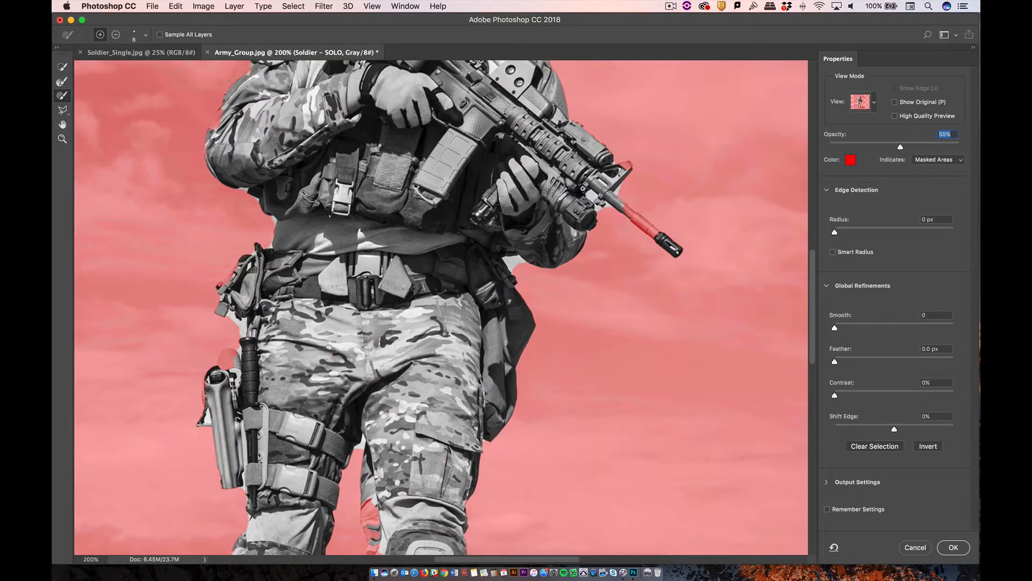
Set the feather of the soldier's selection to 0.8 px
left_click_drag(320, 182, 345, 361)
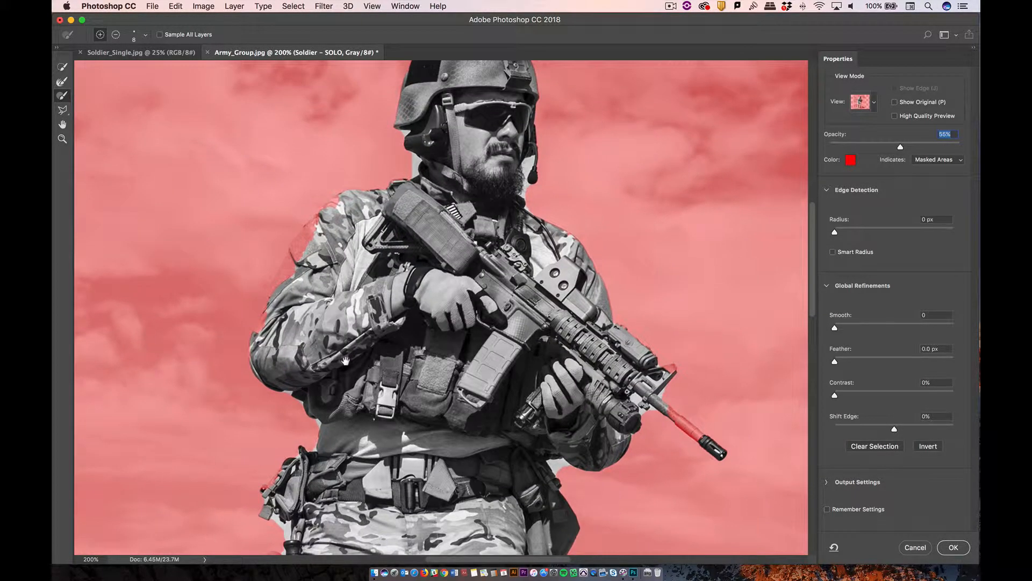
left_click_drag(335, 292, 352, 305)
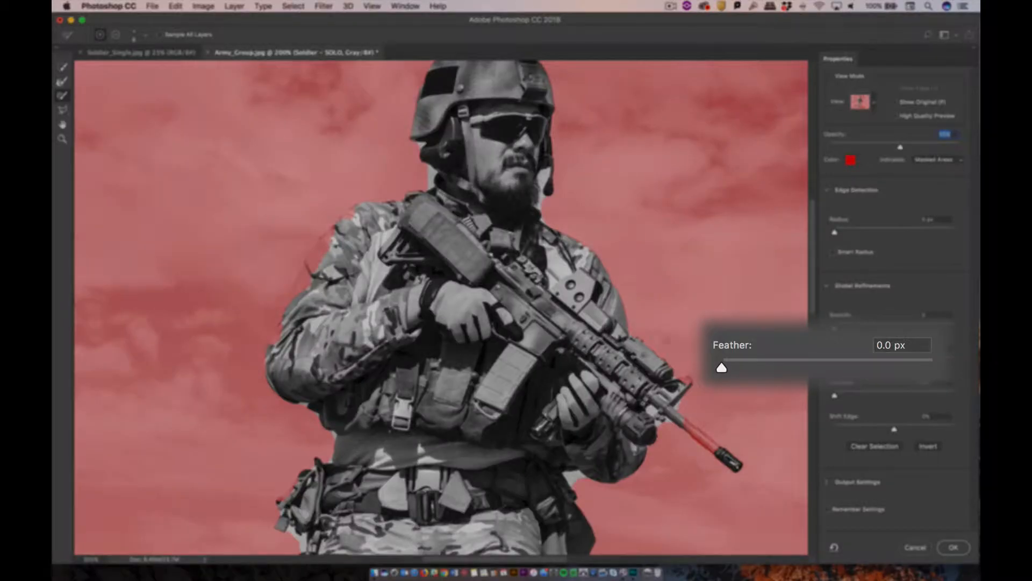
left_click_drag(683, 366, 694, 366)
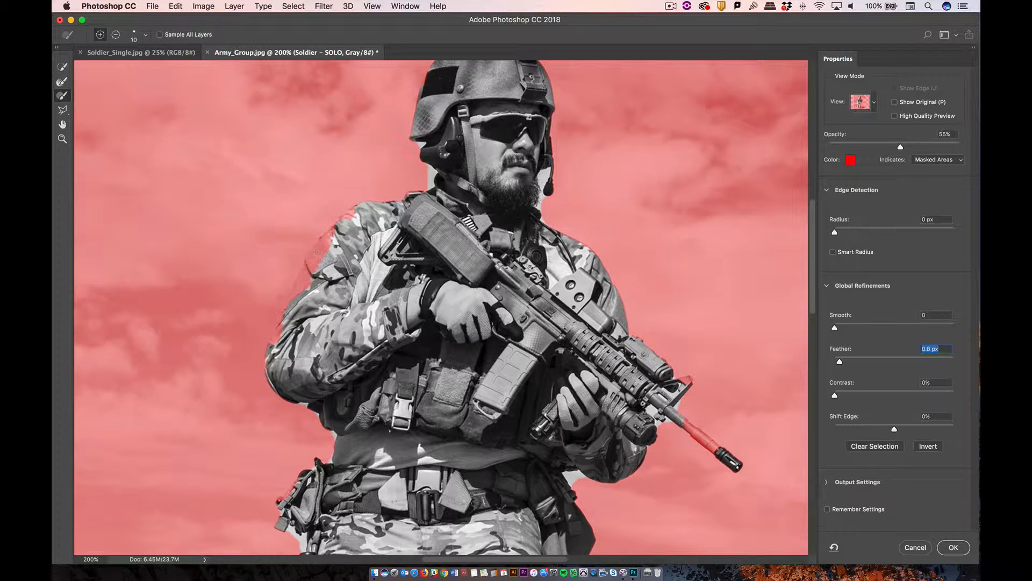
Brush the soldier's selection edges clean around the shoulders, neck and beard, and apply the refined selection
left_click_drag(332, 234, 275, 340)
left_click_drag(432, 181, 419, 145, "alt")
left_click_drag(540, 170, 542, 207, "alt")
scroll(544, 178, "up", 2)
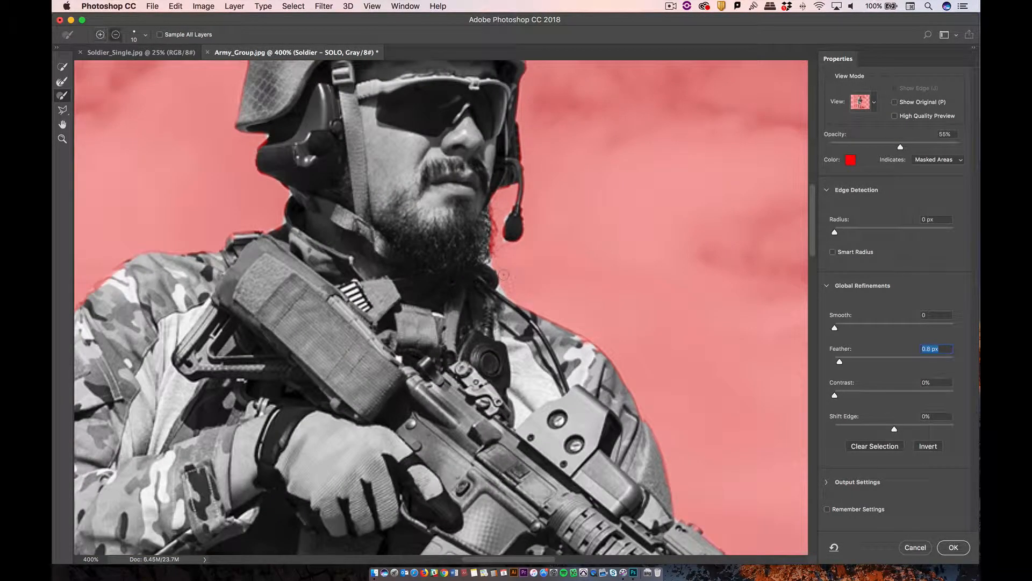
mouse_move(784, 529)
left_mouse_down()
mouse_move(569, 331)
mouse_move(518, 392)
mouse_move(500, 500)
left_mouse_up()
left_click_drag(530, 282, 598, 464)
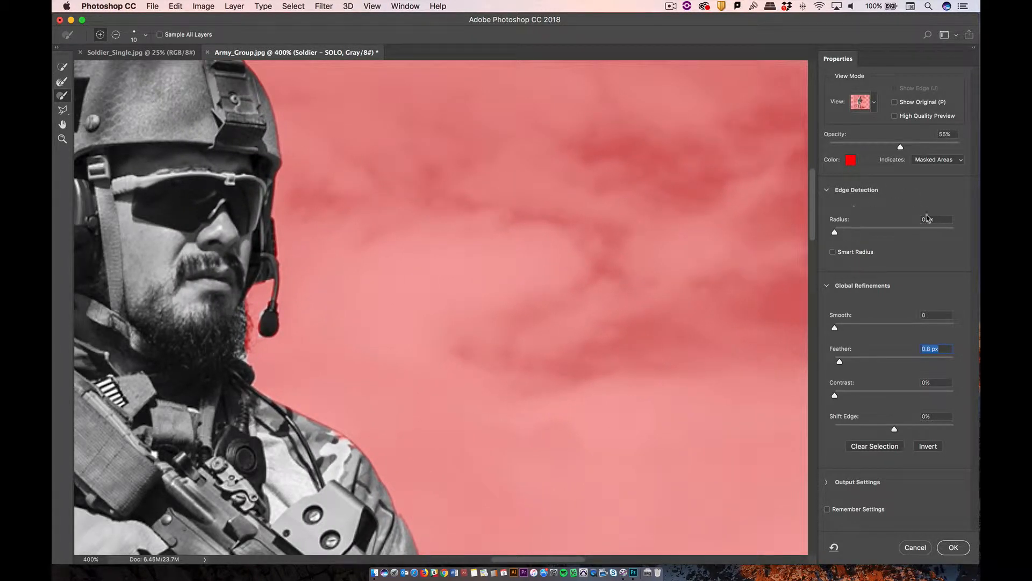
left_click(952, 547)
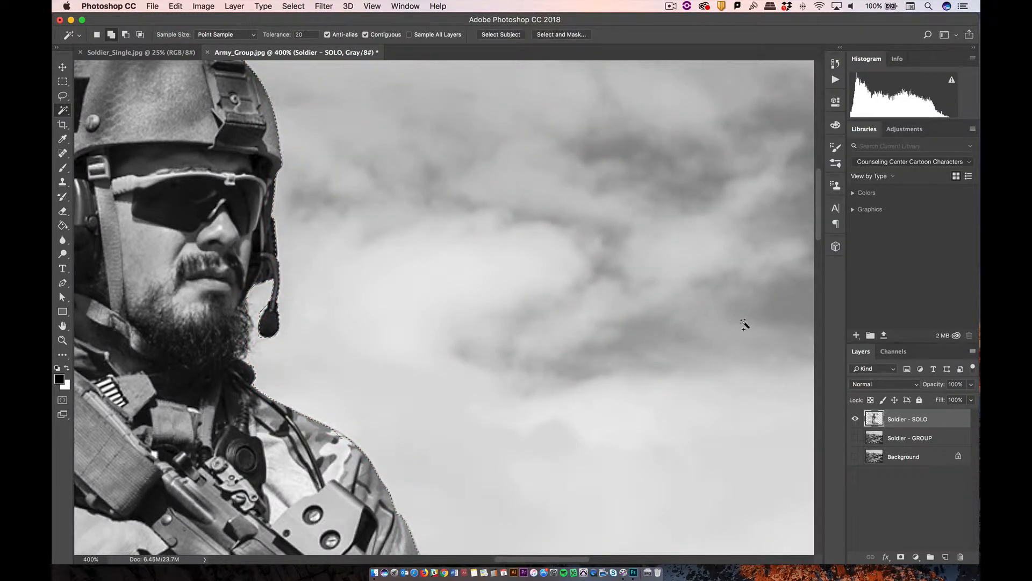
Add a layer mask to the Soldier - SOLO layer from the refined selection
scroll(276, 293, "left", 5)
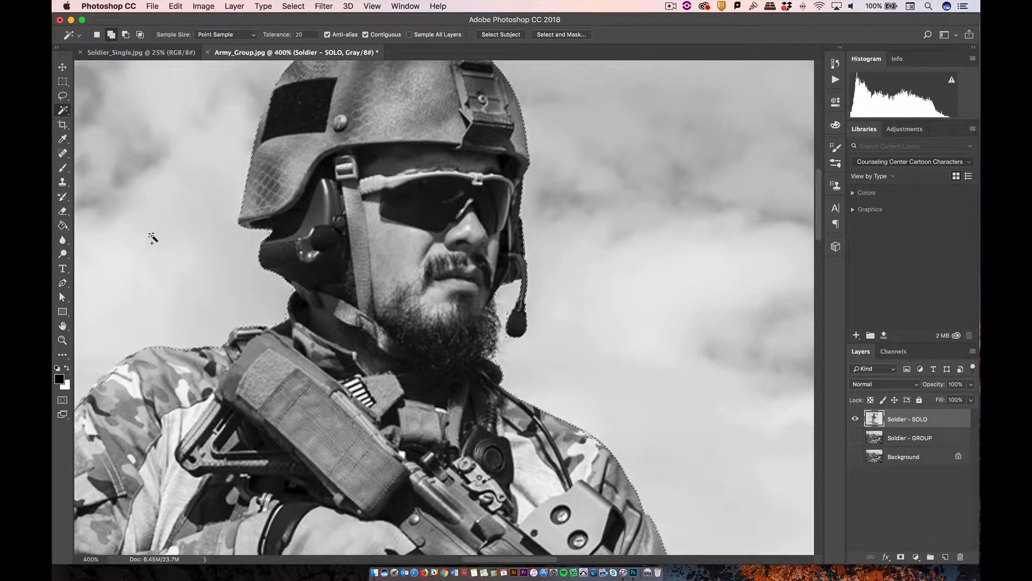
scroll(152, 238, "right", 2)
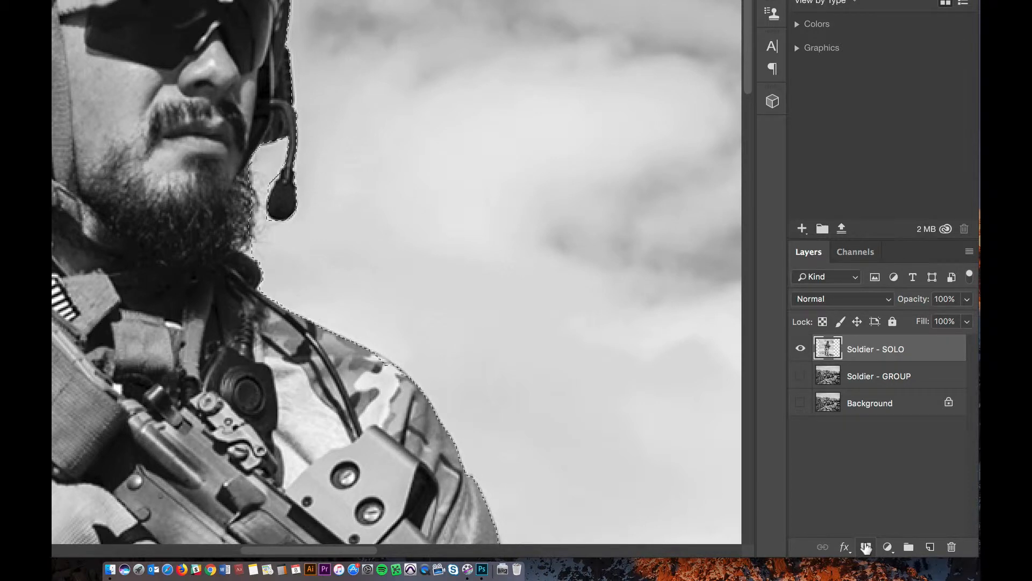
left_click(866, 547)
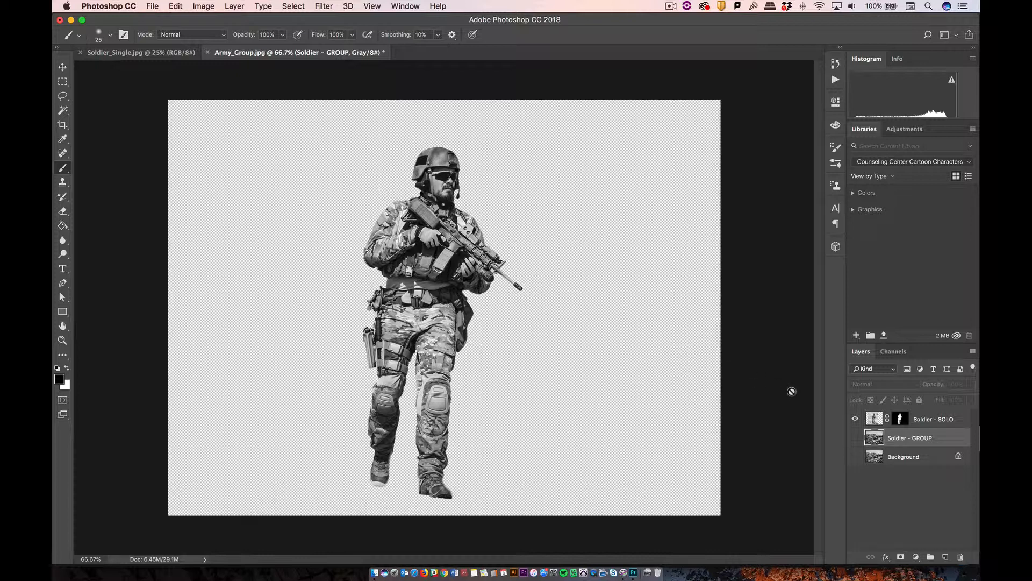
Show the Soldier - GROUP layer, and place the solo soldier at the left side of the trench, enlarged to about 102%
left_click(855, 439)
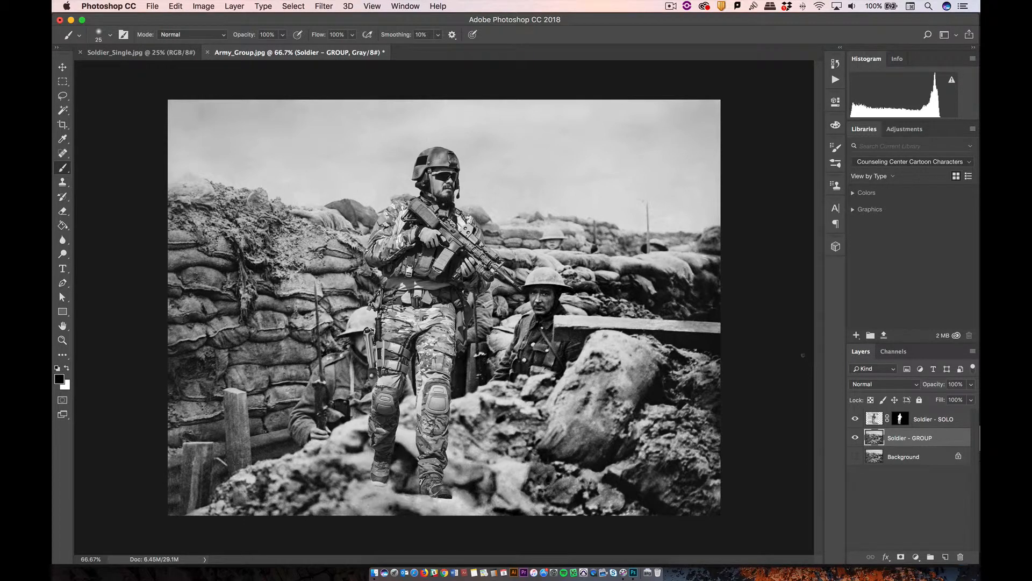
left_click(62, 66)
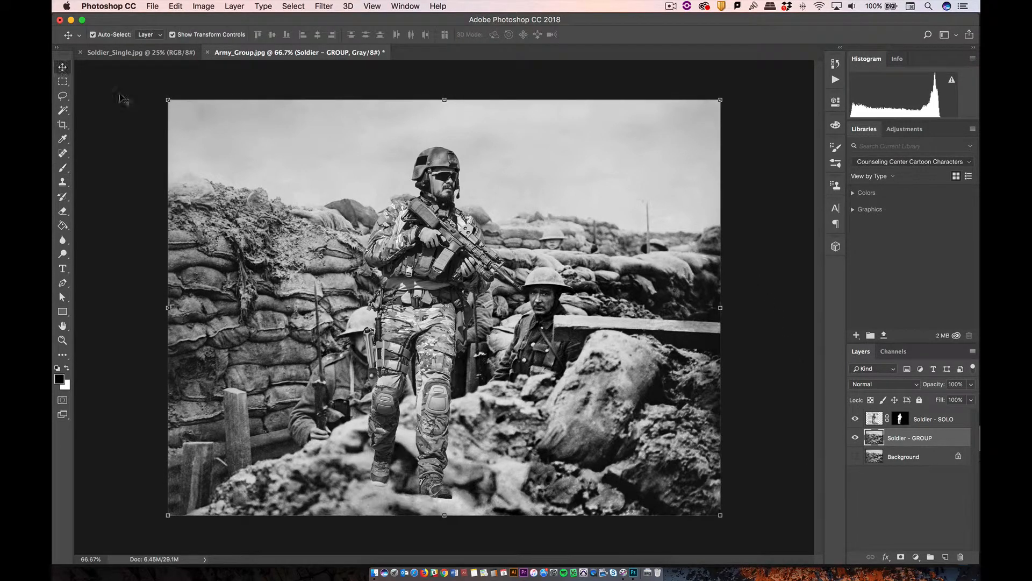
left_click_drag(436, 263, 252, 348)
left_click_drag(388, 168, 396, 159)
left_click_drag(253, 291, 254, 302)
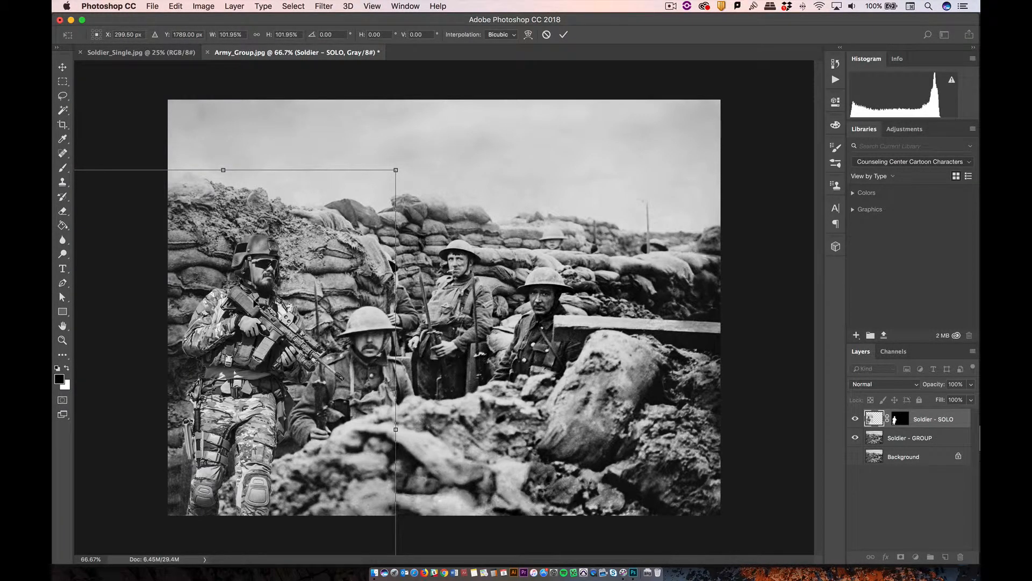
key("Return")
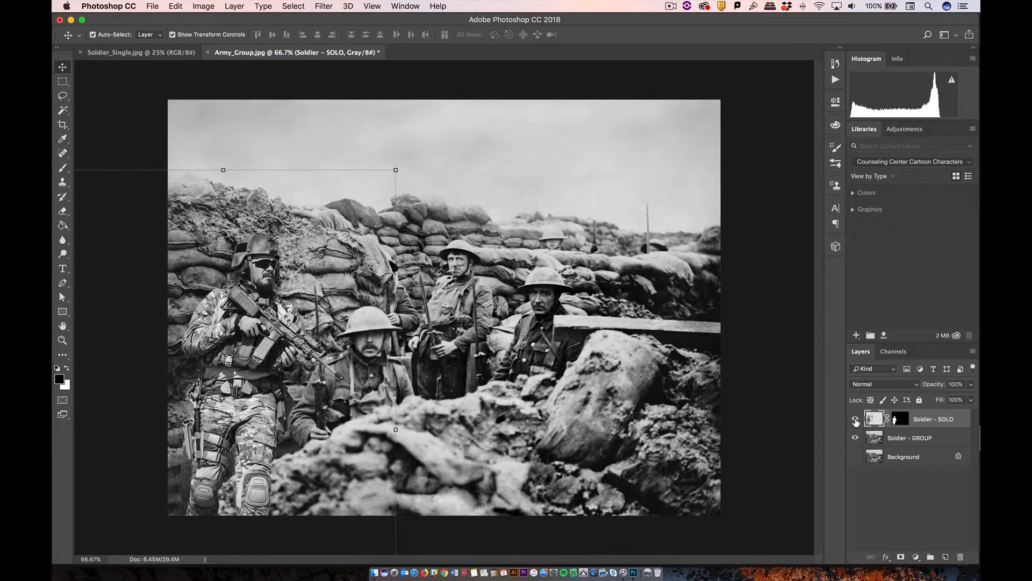
Hide Soldier - SOLO and copy the foreground rubble of Soldier - GROUP to a new layer using a Lasso selection with 7 px feather
left_click(909, 438)
left_click(855, 419)
key("l")
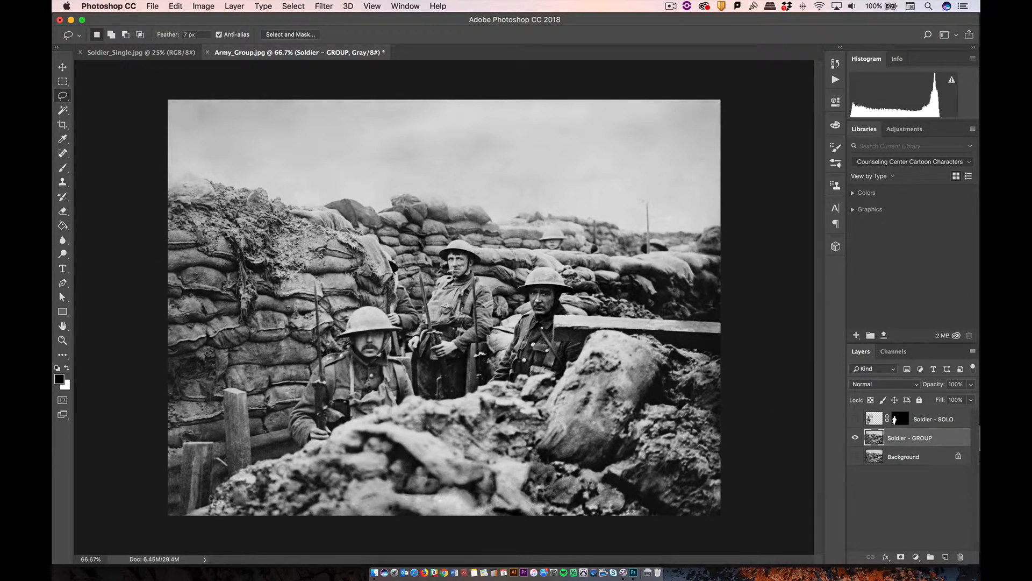
mouse_move(209, 513)
left_mouse_down()
mouse_move(232, 475)
mouse_move(347, 428)
mouse_move(385, 424)
mouse_move(485, 464)
mouse_move(534, 509)
mouse_move(287, 534)
mouse_move(213, 517)
left_mouse_up()
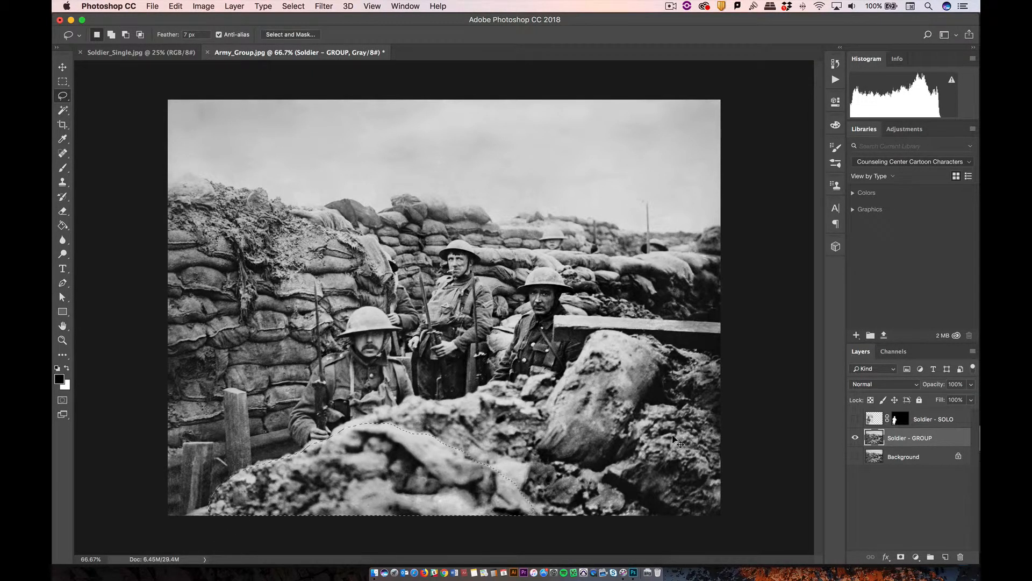
key("super+j")
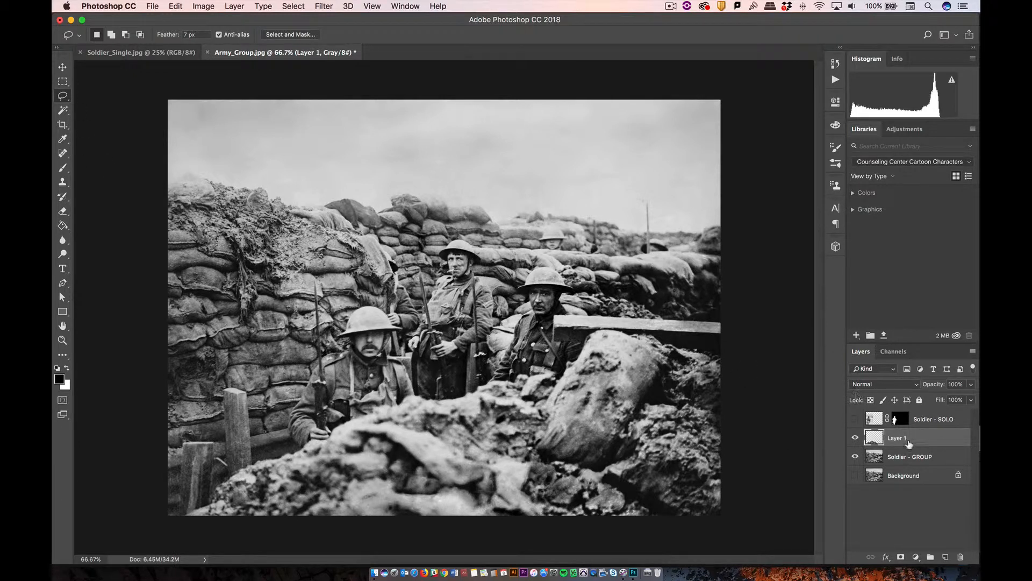
Rename the copied rubble layer as Bunker
double_click(901, 439)
type("Bunker")
key("Return")
Enlarge the Bunker rubble to about 111% and move it left to cover the photo's lower left corner
left_click(63, 69)
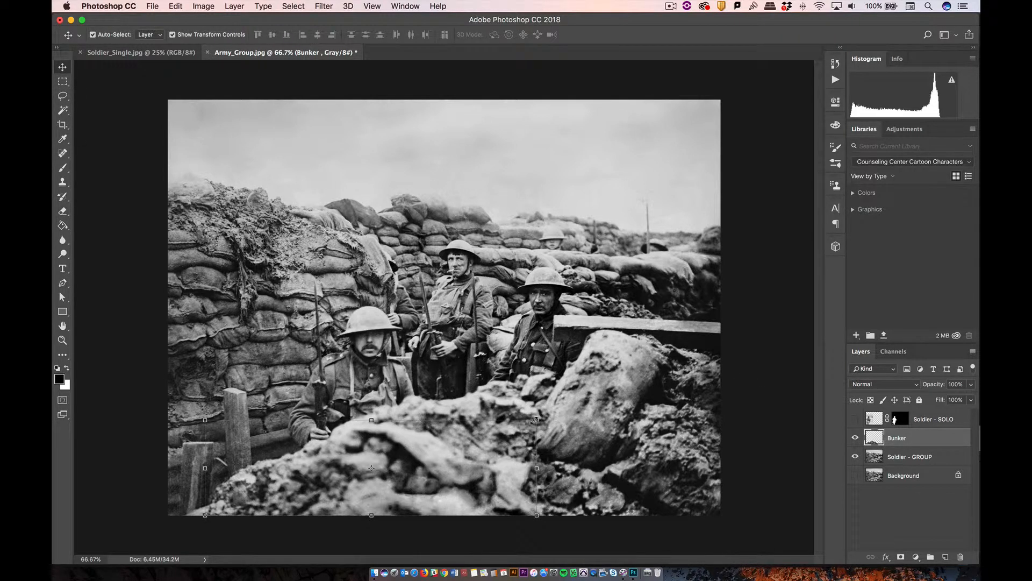
left_click_drag(536, 420, 570, 410)
left_click_drag(467, 474, 436, 476)
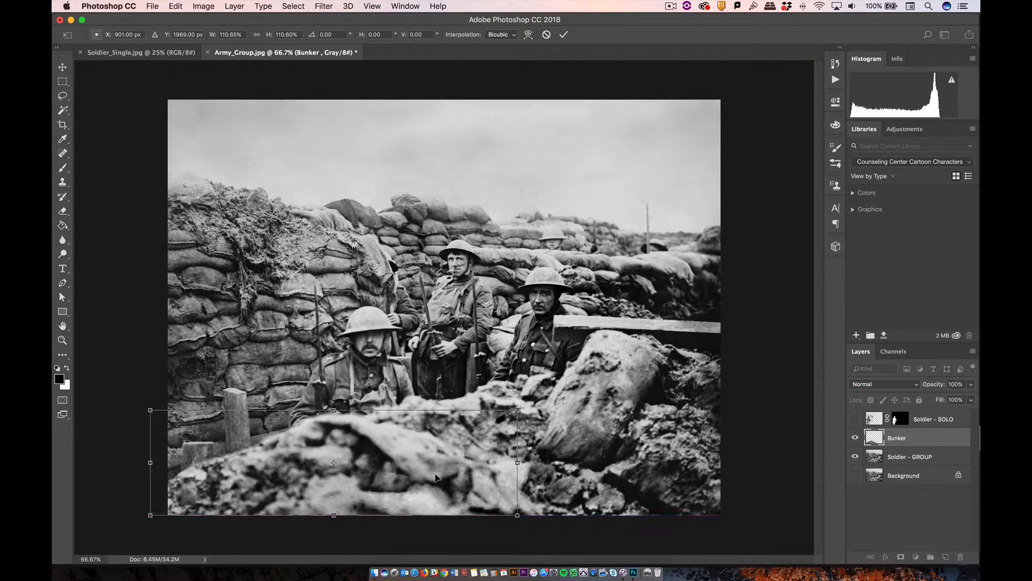
key("Return")
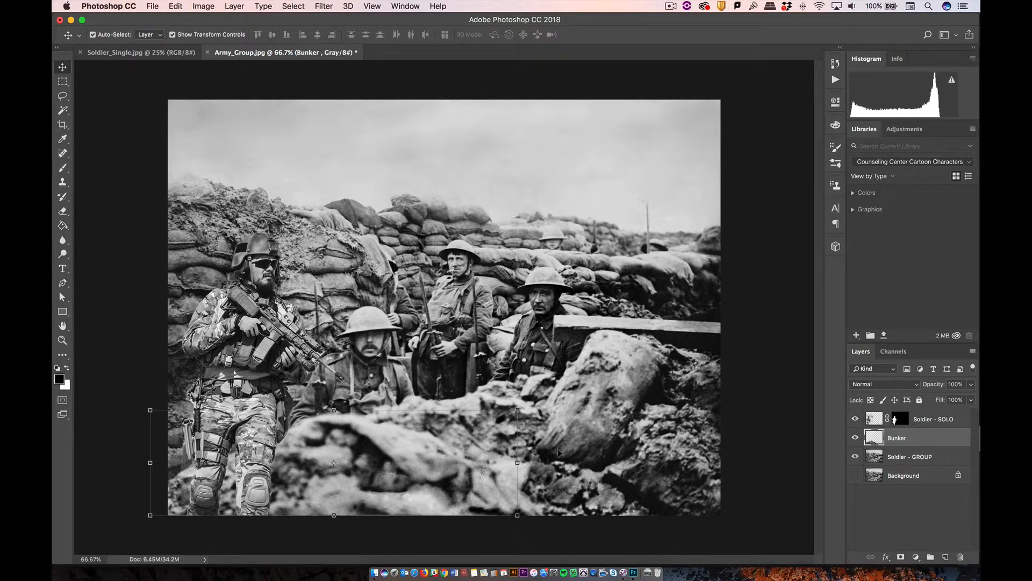
Enlarge the solo soldier by about 1%, lower him slightly, and move the Bunker layer above Soldier - SOLO
left_click(250, 329)
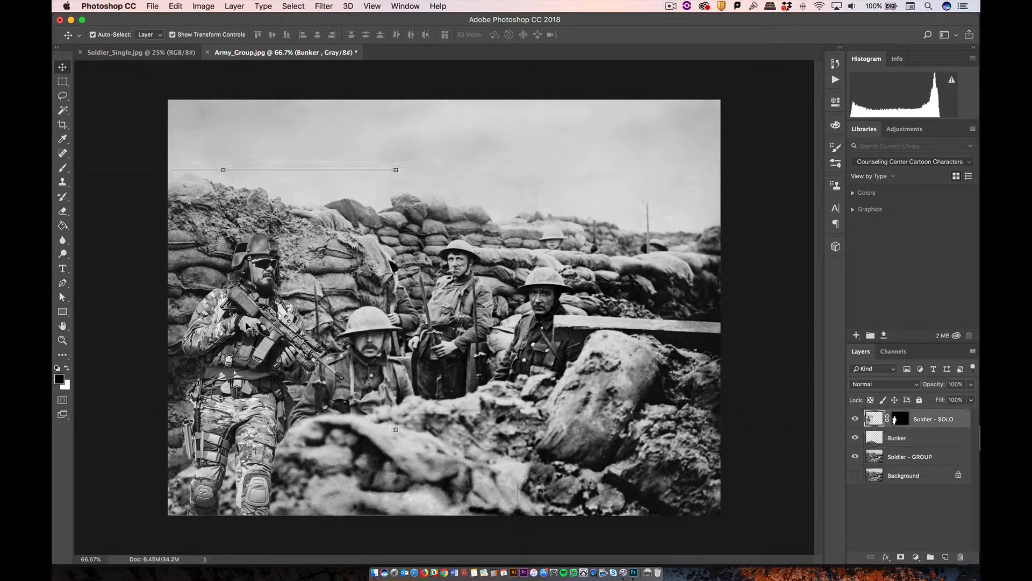
left_click(396, 169)
left_click_drag(397, 169, 399, 164)
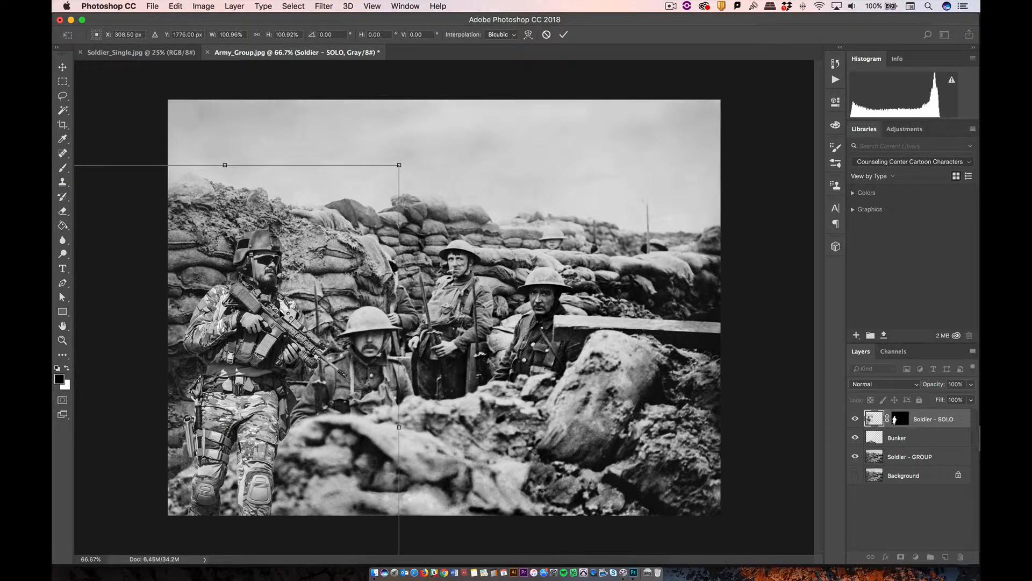
left_click_drag(279, 302, 279, 313)
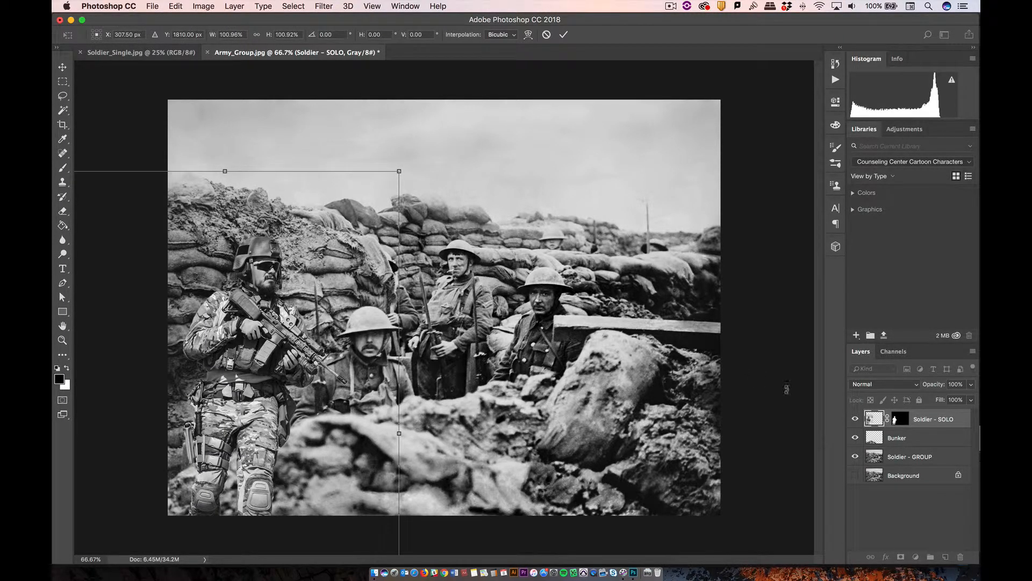
key("Return")
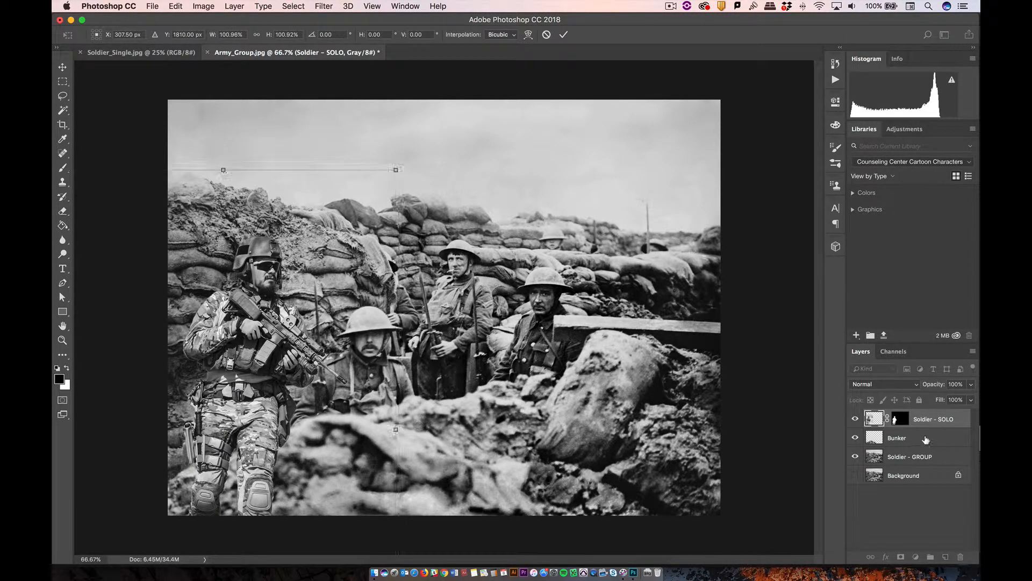
left_click_drag(926, 440, 916, 414)
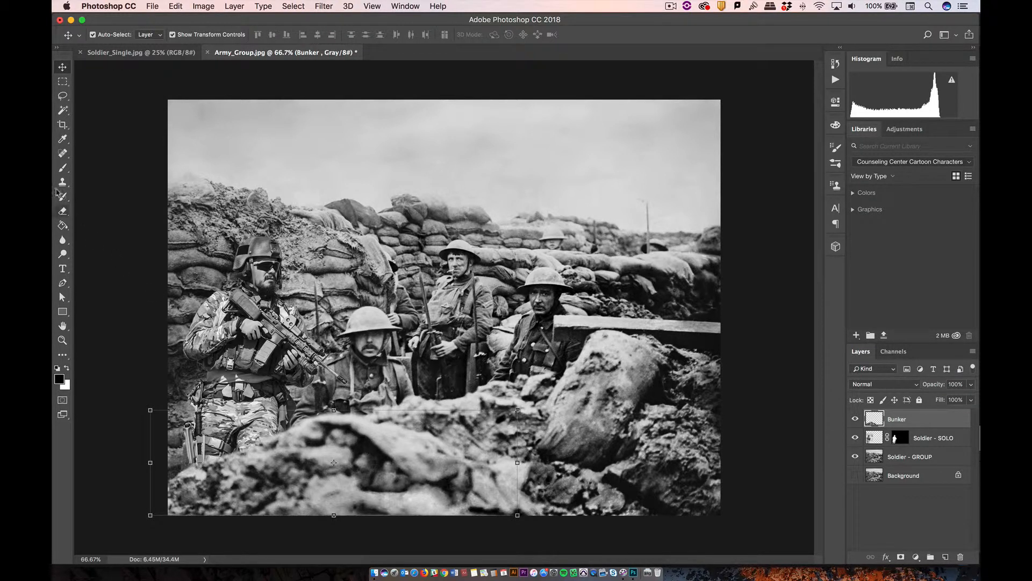
Examine the whole montage at a reduced size to judge how the soldier fits into the trench scene
left_click(63, 96)
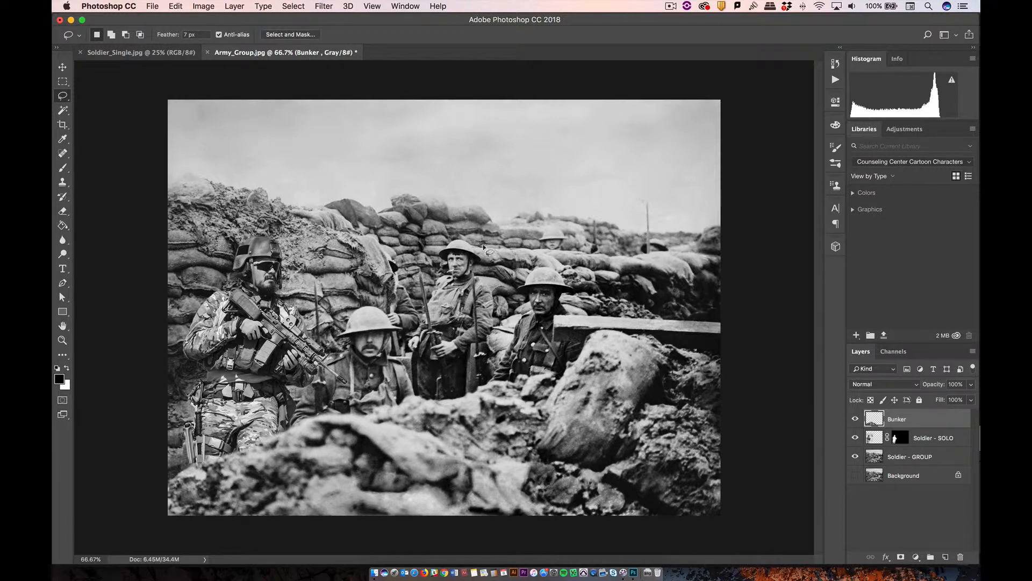
key("super+minus")
key("super+minus")
key("super+minus")
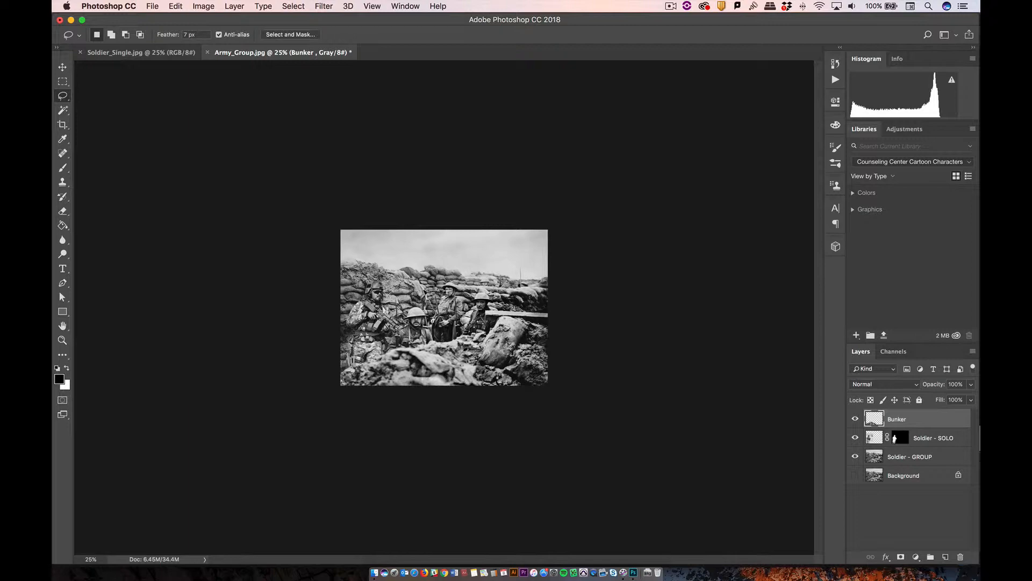
key("super+equal")
key("super+equal")
key("super+equal")
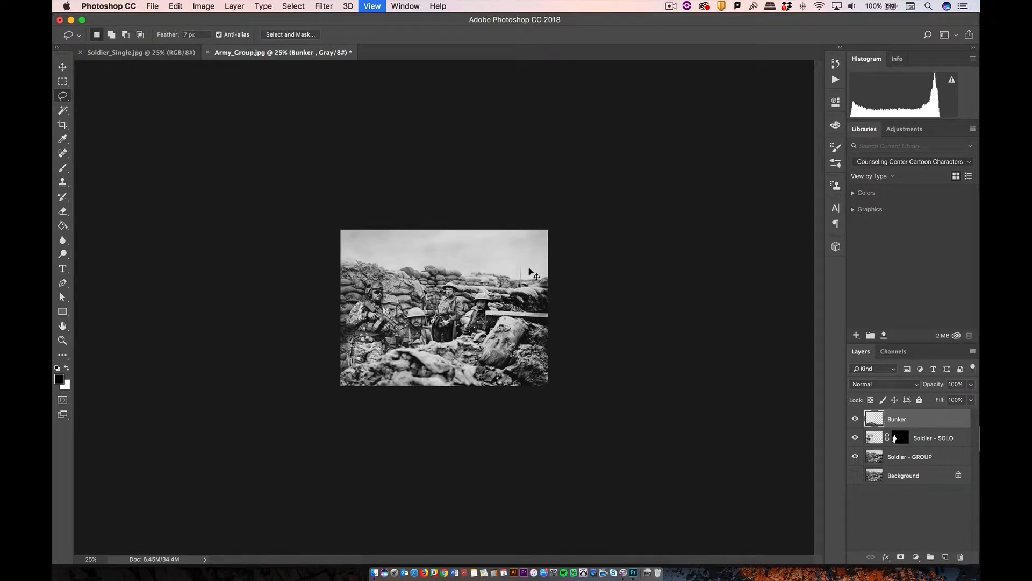
key("super+equal")
key("super+minus")
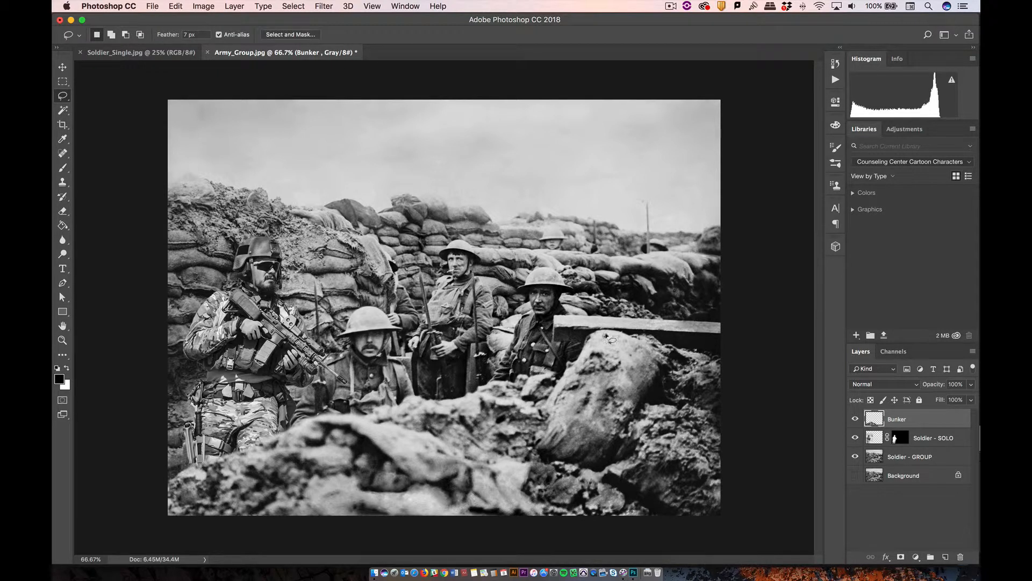
Convert the Soldier - SOLO layer to a Smart Object
left_click(959, 438)
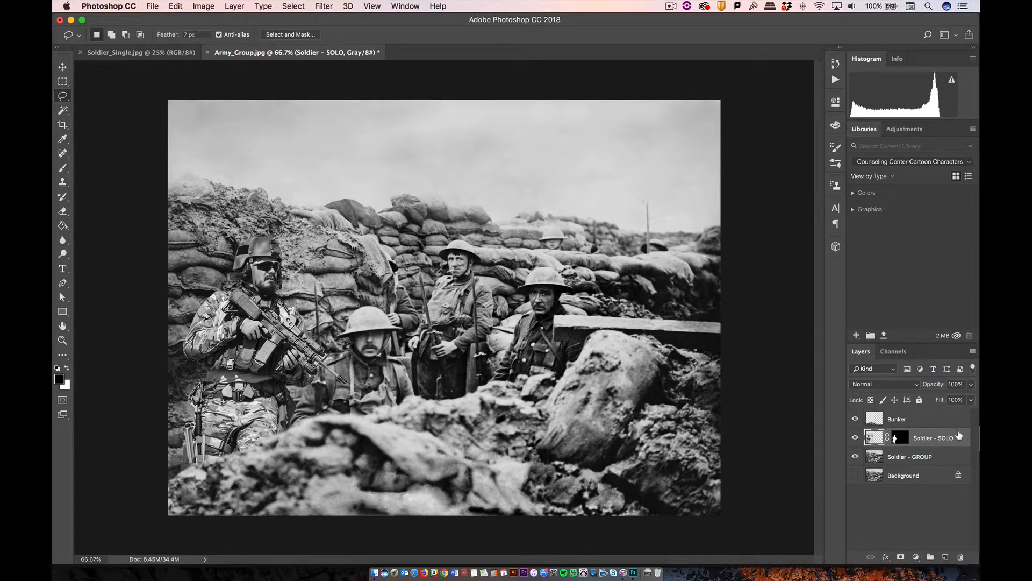
right_click(961, 434)
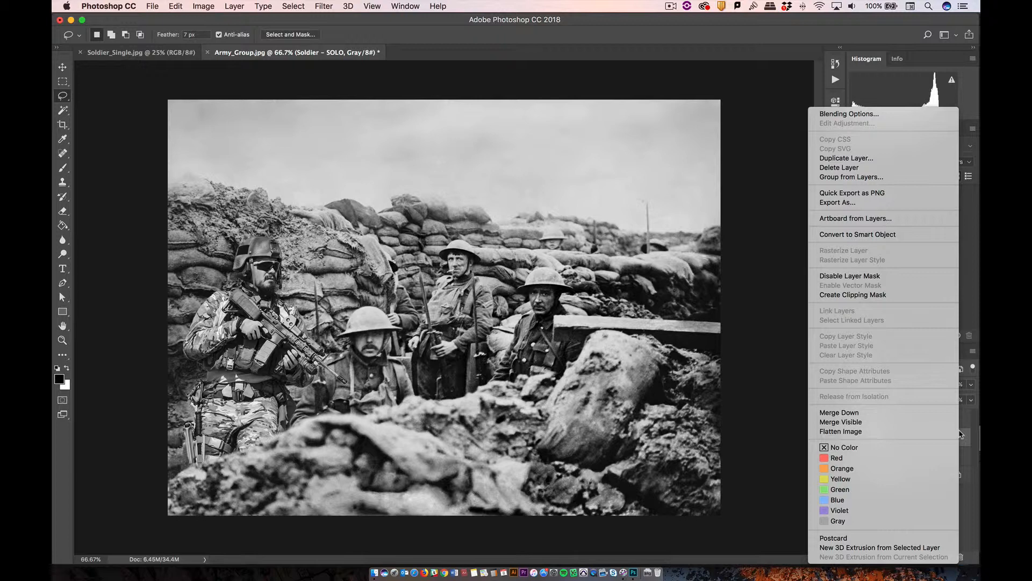
left_click(882, 235)
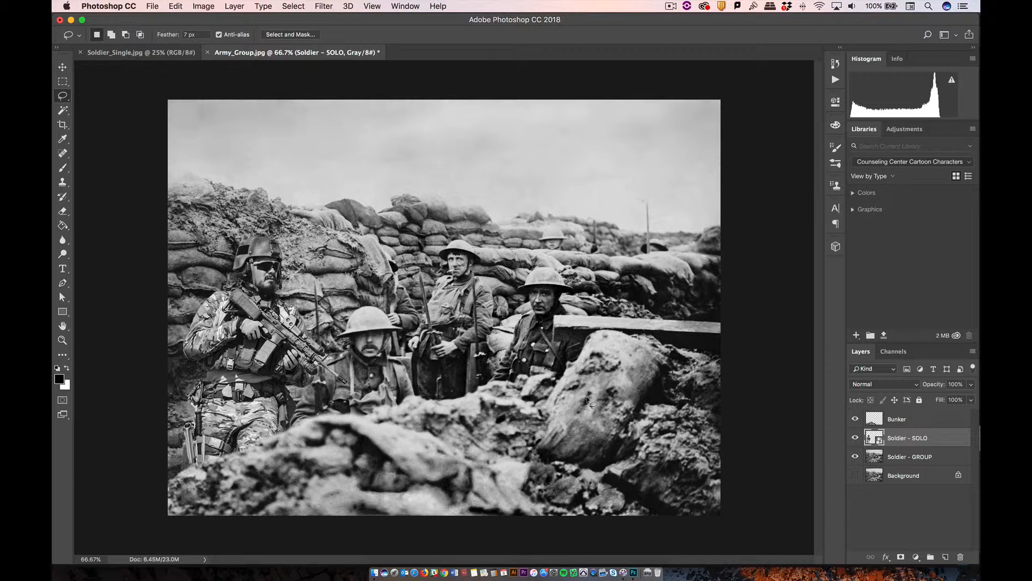
Save the montage in Photoshop format as Week5-Project.psd in Downloads, with Maximize Compatibility on
left_click(154, 6)
left_click(162, 129)
type("W")
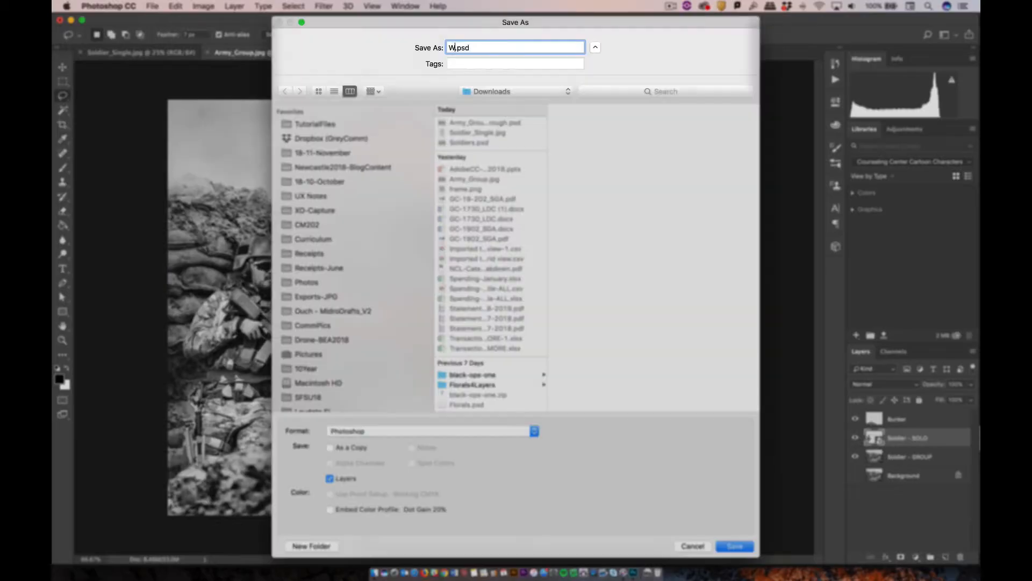
type("eek5-Project")
key("Return")
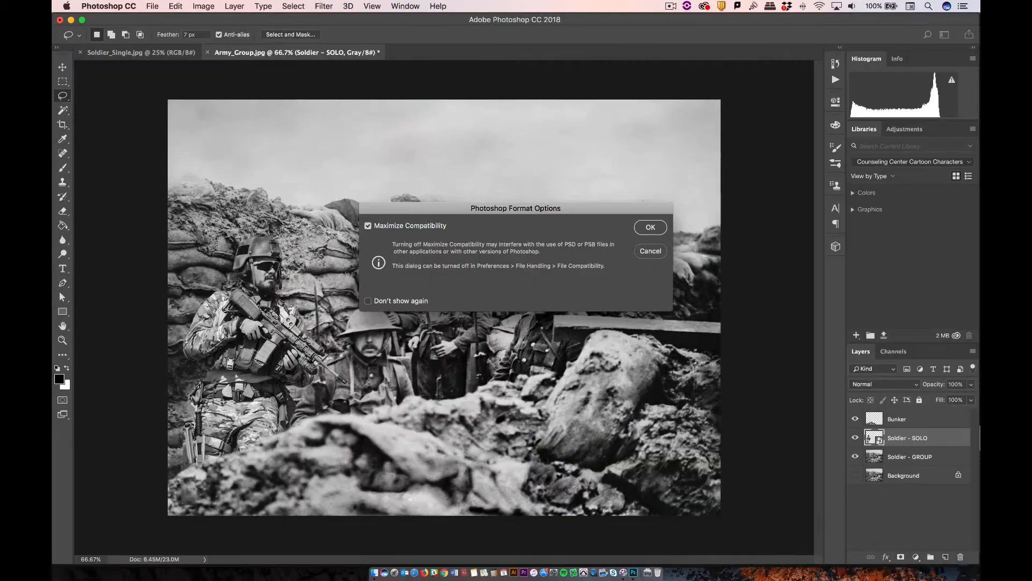
left_click(665, 227)
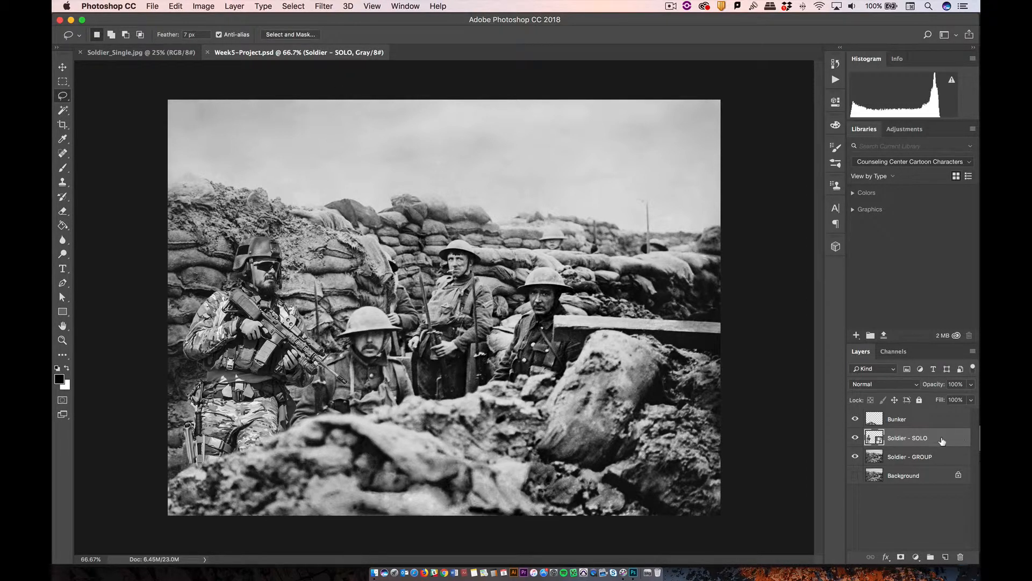
Add a Levels adjustment layer clipped to the Soldier - SOLO layer and try out its tonal sliders
left_click(916, 557)
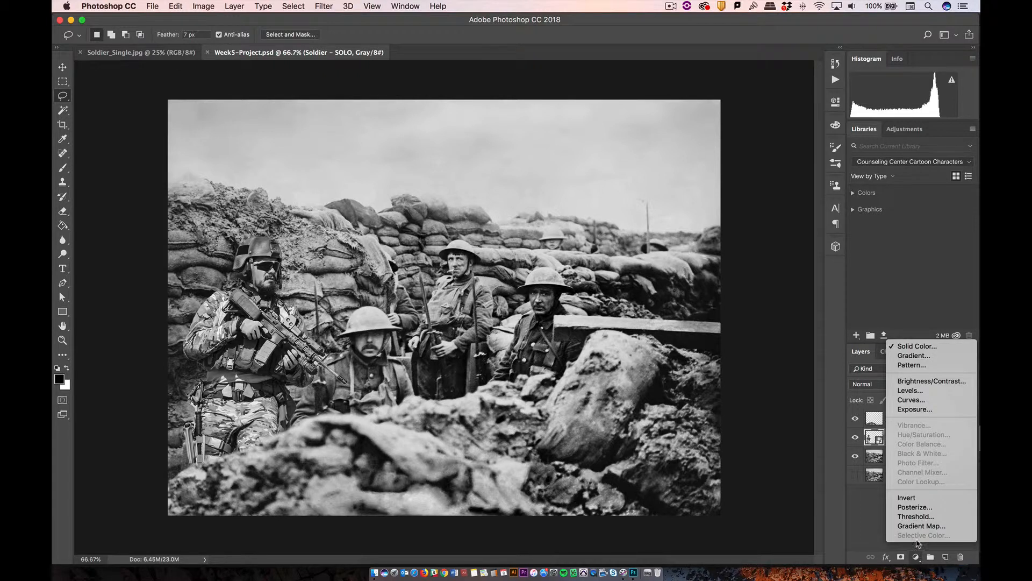
left_click(923, 390)
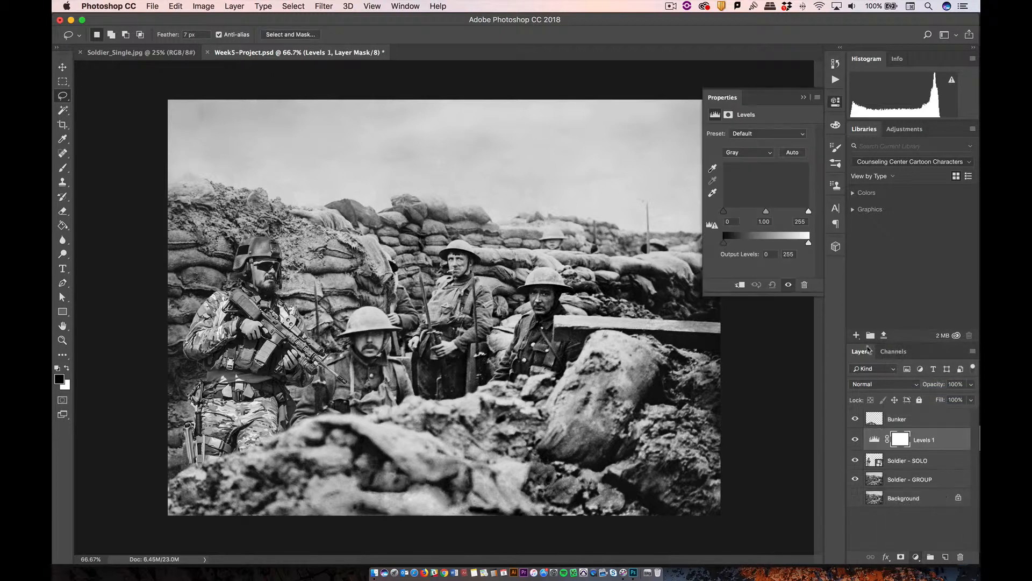
left_click_drag(766, 210, 762, 211)
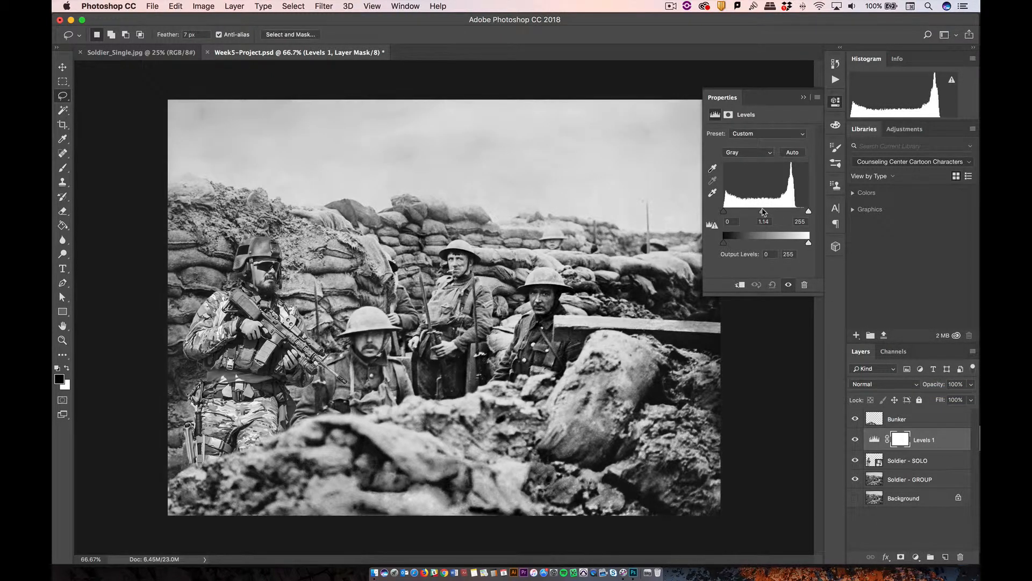
left_click(741, 285)
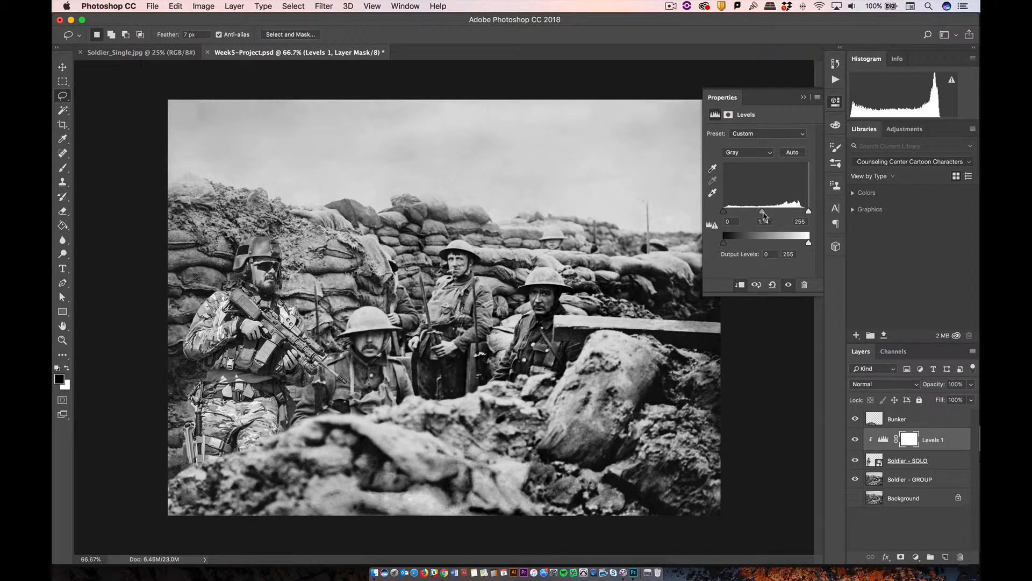
left_click_drag(763, 214, 724, 214)
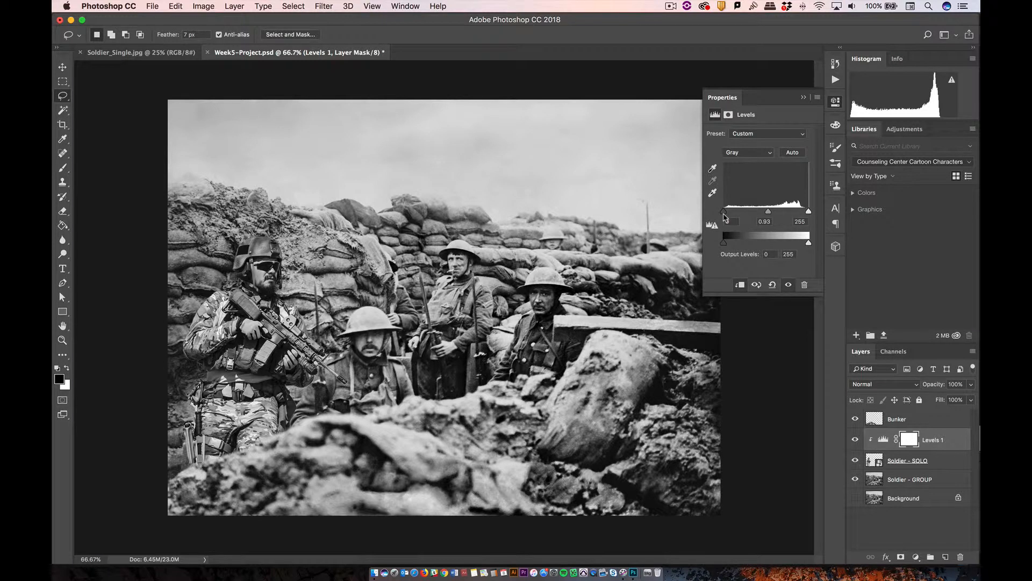
left_click_drag(808, 211, 769, 214)
Rename the clipped Levels adjustment Solo Levels and darken the soldier by setting its midtone value to 0.82
left_click(937, 441)
double_click(930, 440)
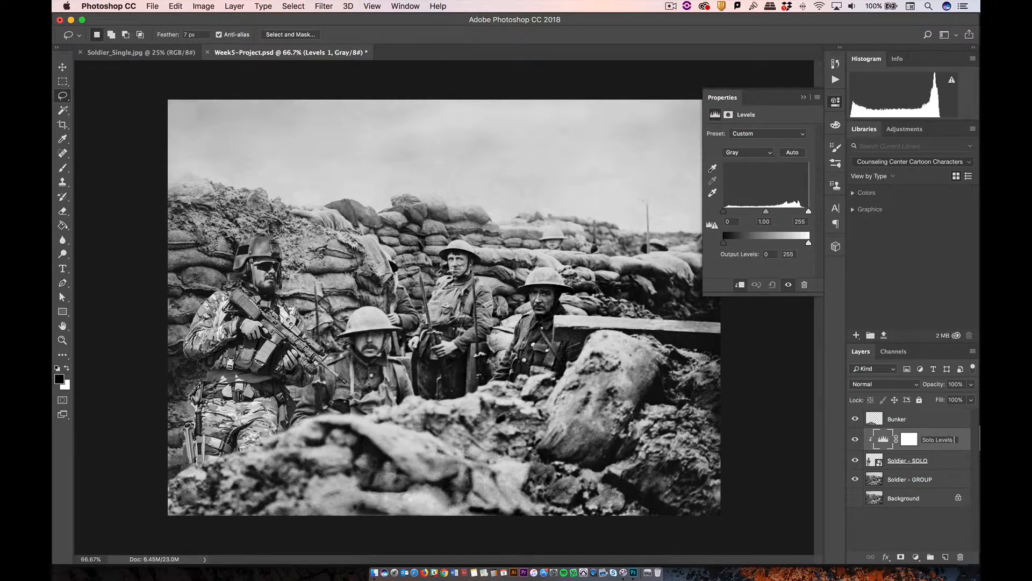
key("Return")
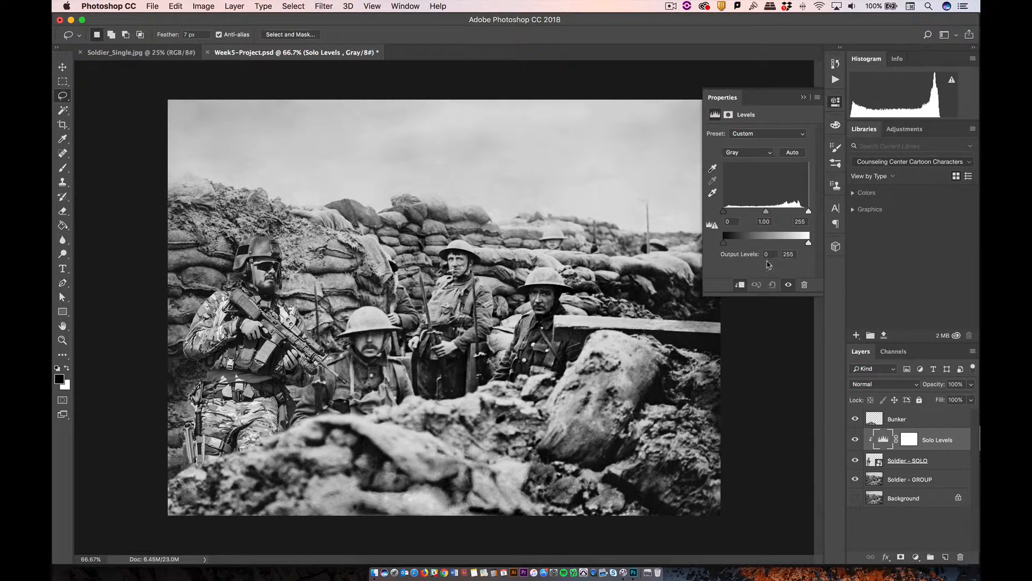
left_click_drag(766, 213, 774, 213)
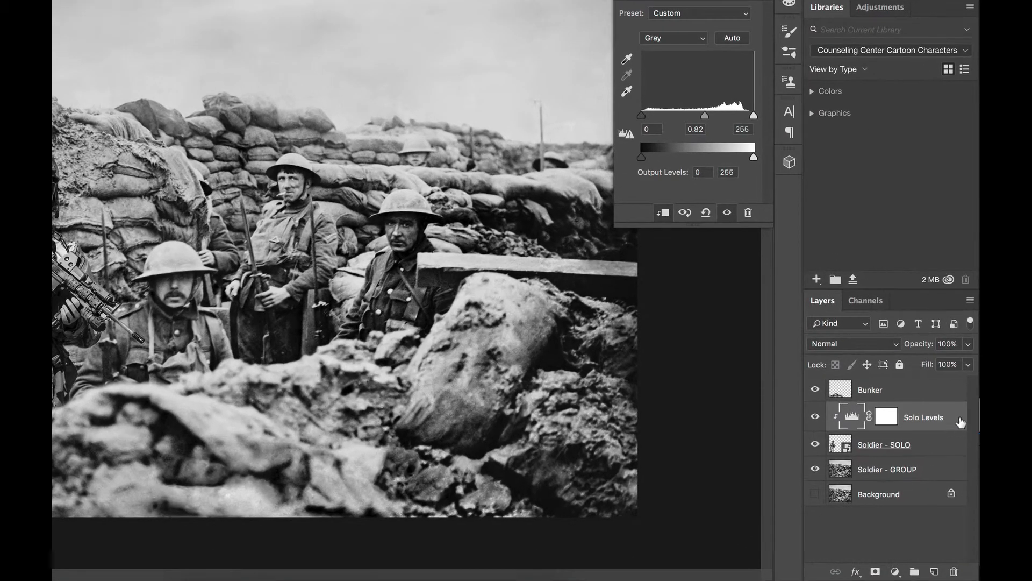
Apply an Add Noise smart filter with Uniform distribution to the Soldier - SOLO layer
left_click(946, 451)
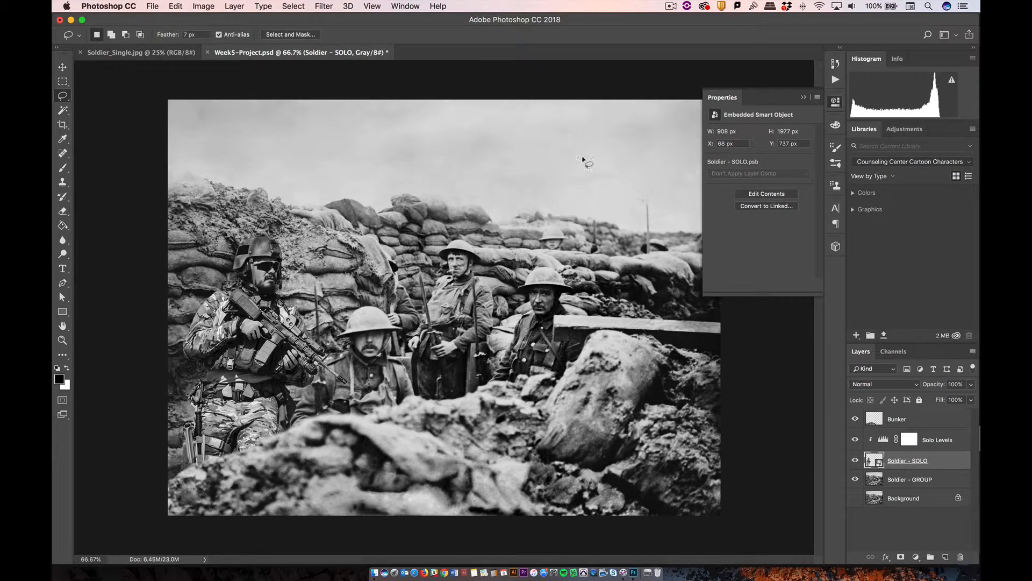
left_click(325, 6)
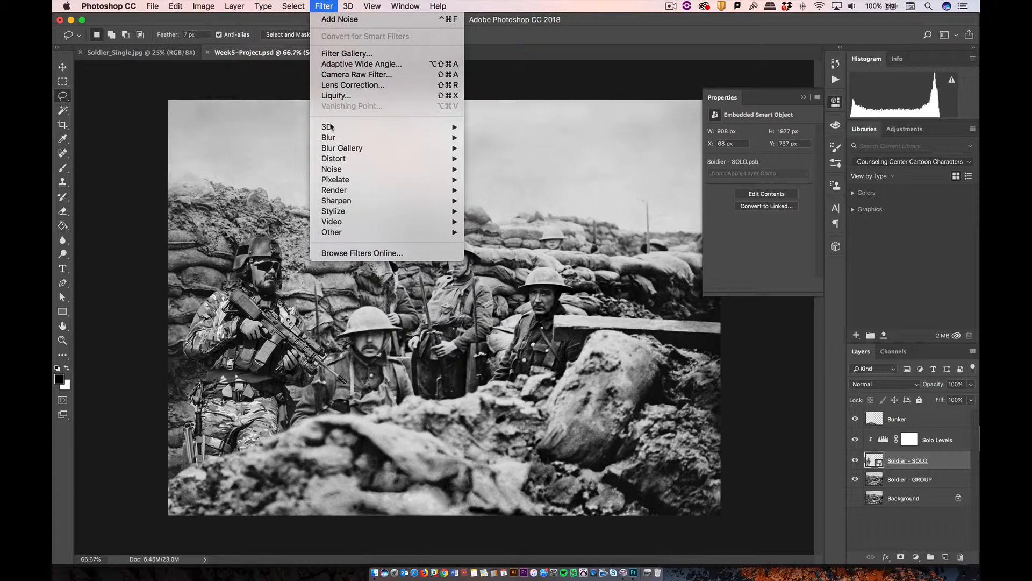
left_click(477, 170)
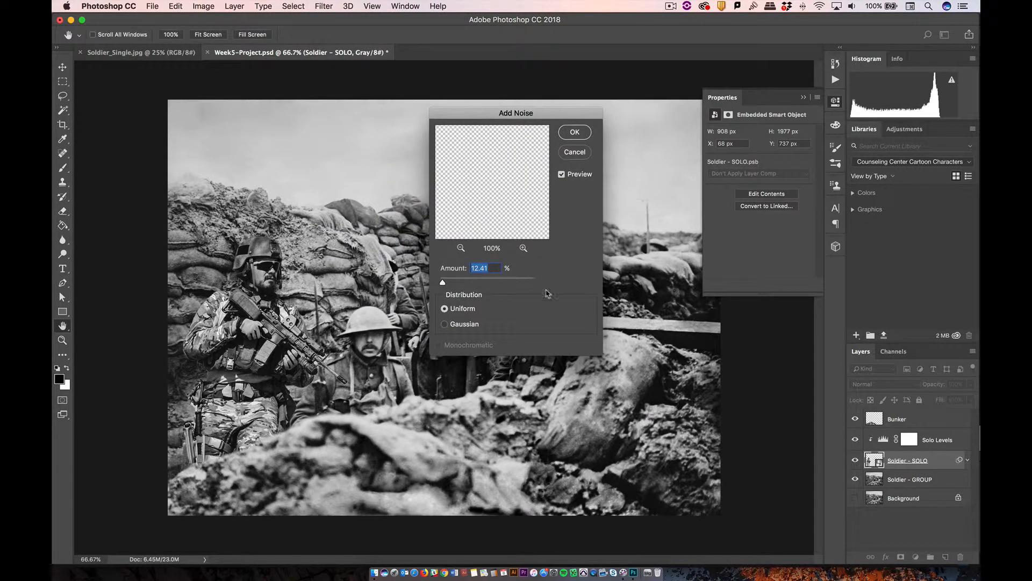
left_click(345, 256, "super")
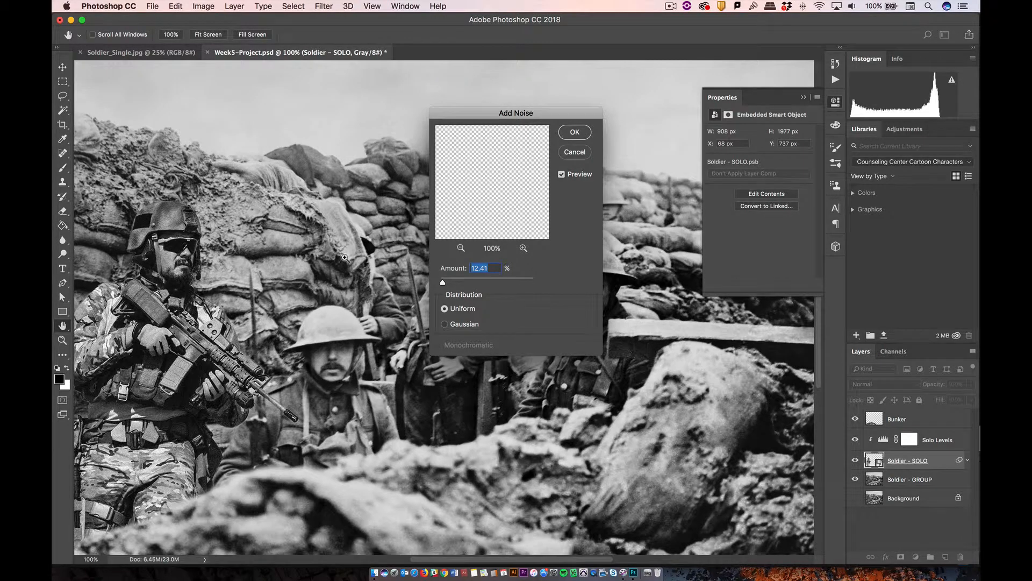
key("super+plus")
key("super+minus")
left_click_drag(247, 309, 323, 231)
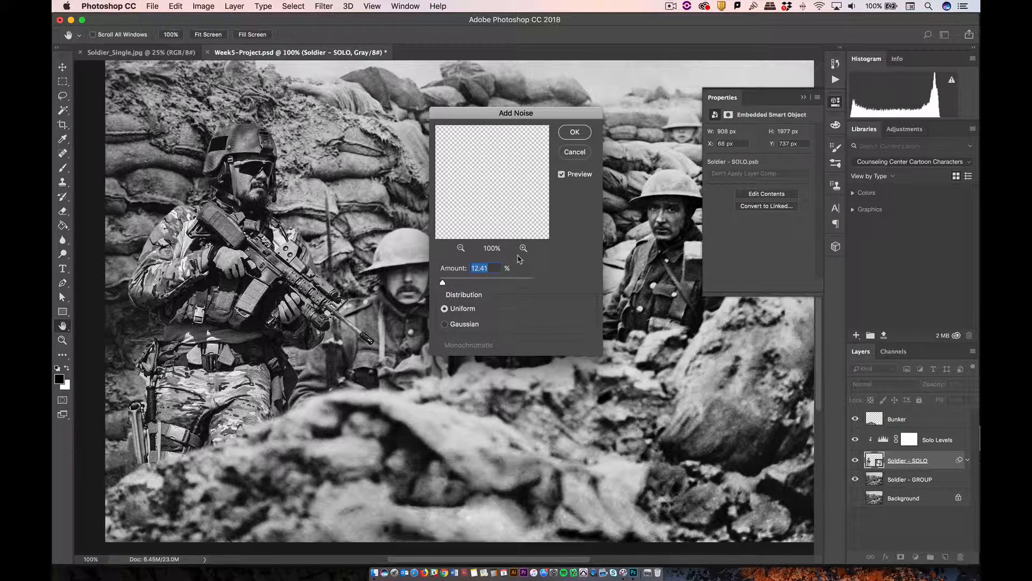
left_click_drag(459, 269, 454, 269)
left_click(574, 132)
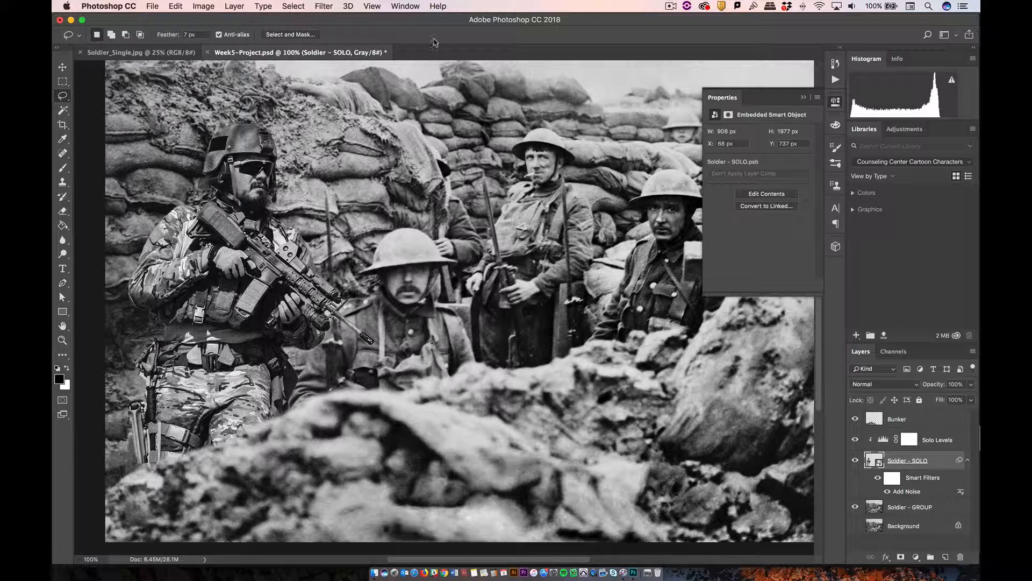
Soften the Soldier - SOLO layer with a slight Gaussian Blur smart filter
left_click(325, 6)
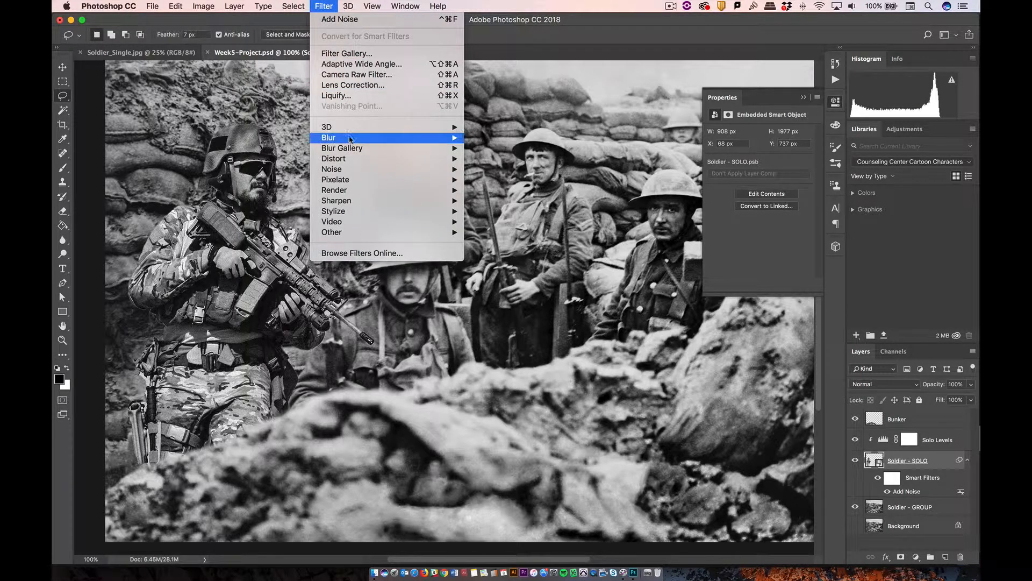
mouse_move(352, 141)
left_click(511, 181)
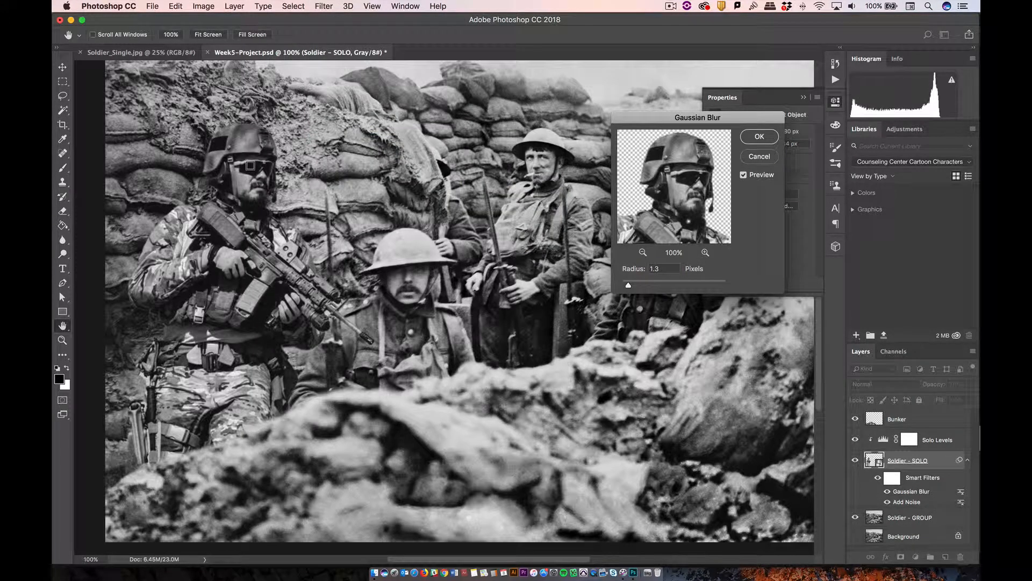
left_click_drag(660, 124, 528, 225)
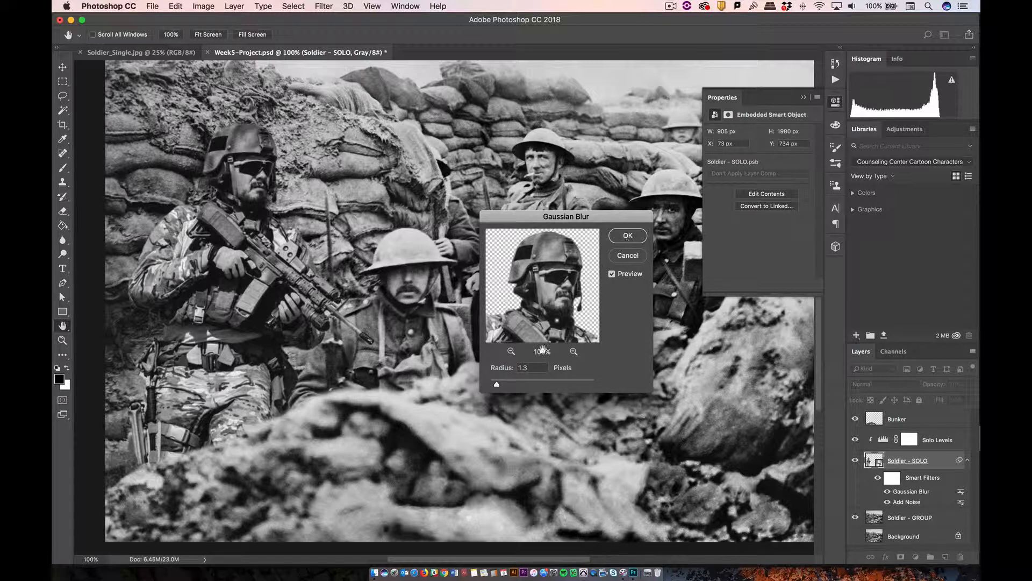
double_click(534, 368)
left_click(627, 236)
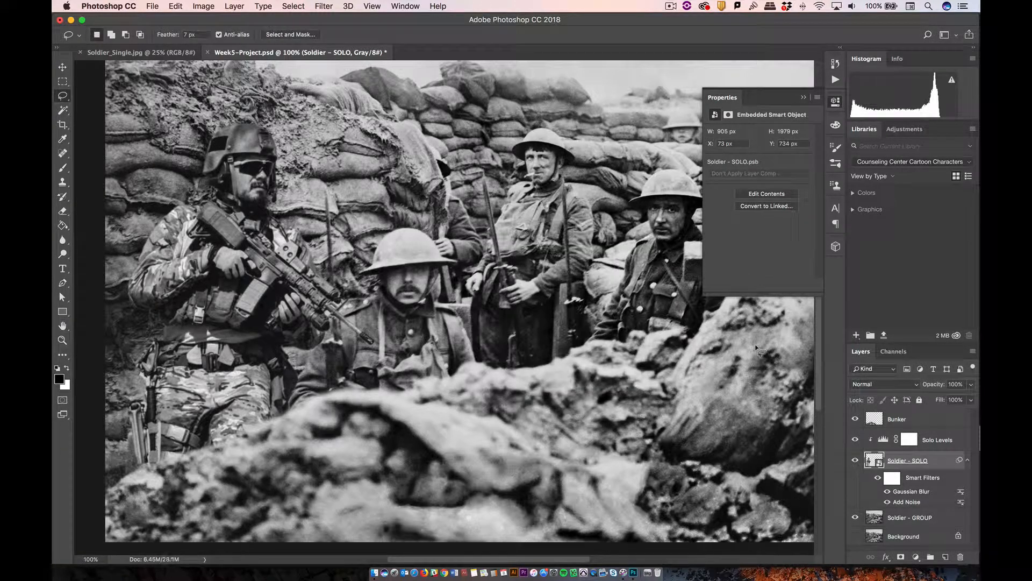
Add a Brightness/Contrast adjustment clipped to the Soldier - SOLO layer with contrast at -24
key("super+minus")
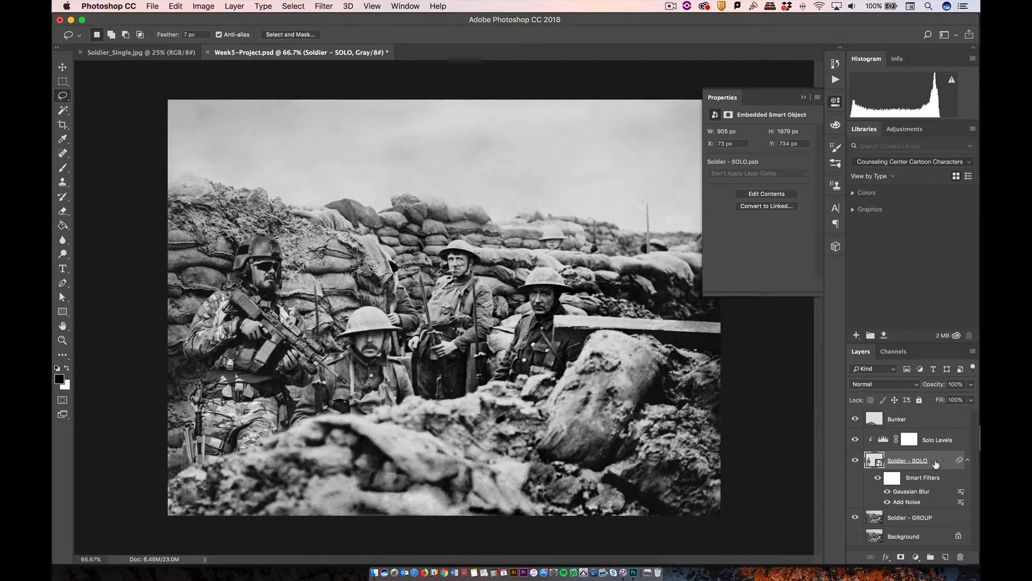
left_click(917, 557)
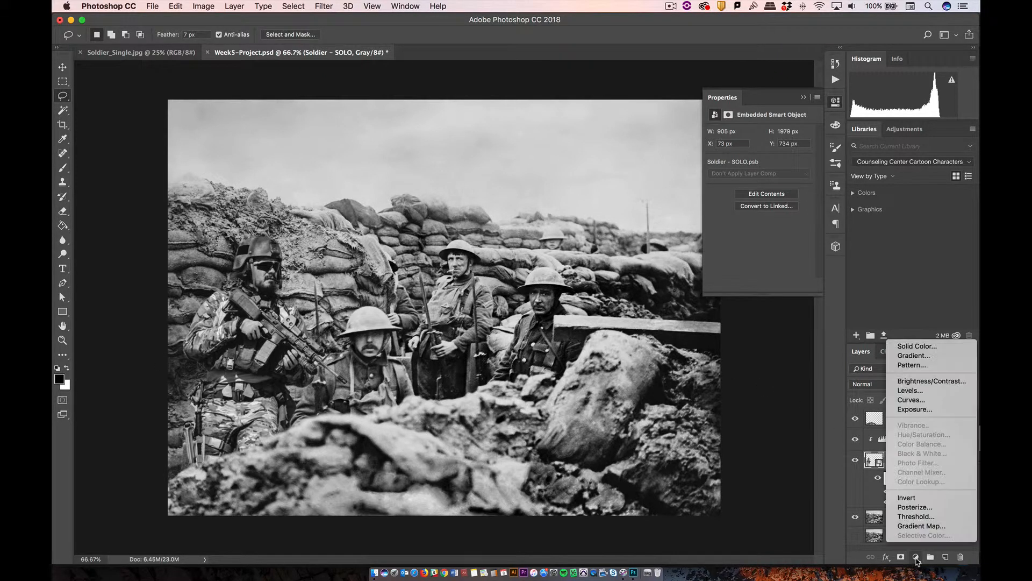
left_click(934, 382)
left_click_drag(760, 182, 726, 189)
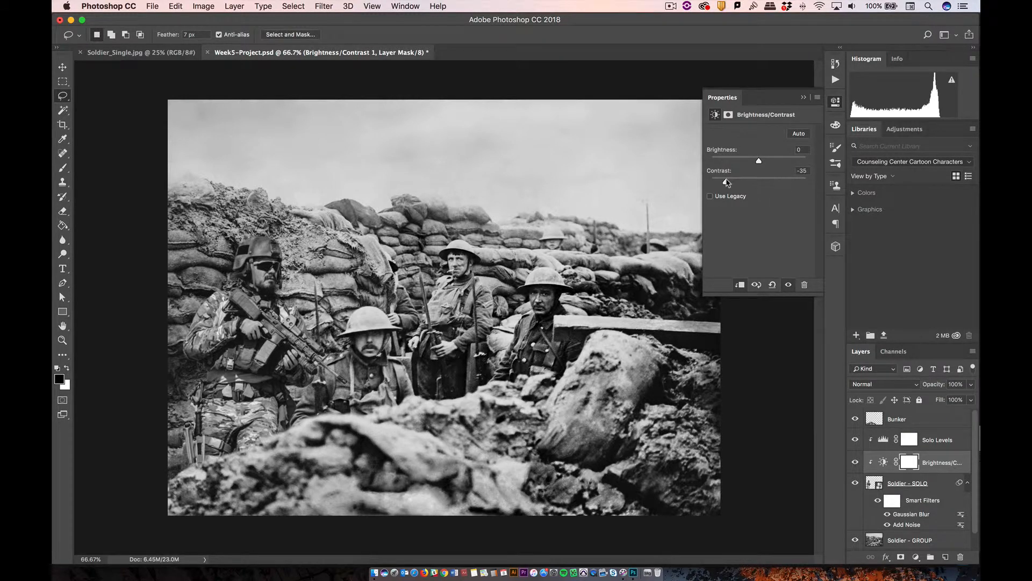
left_click_drag(727, 183, 736, 181)
Rename the Brightness/Contrast adjustment layer Solo Brightness
double_click(933, 462)
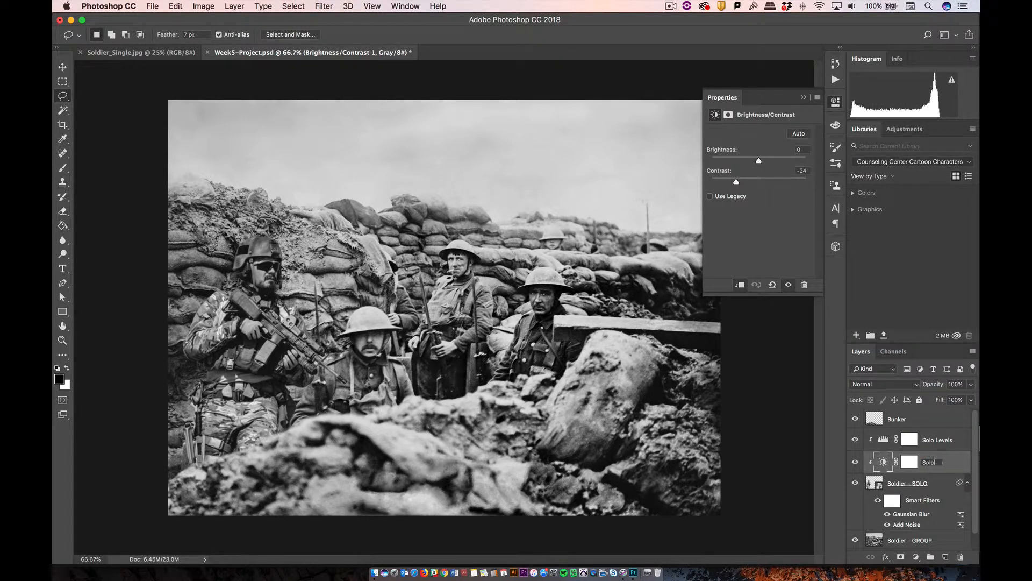
type("Solo Brightness")
key("Return")
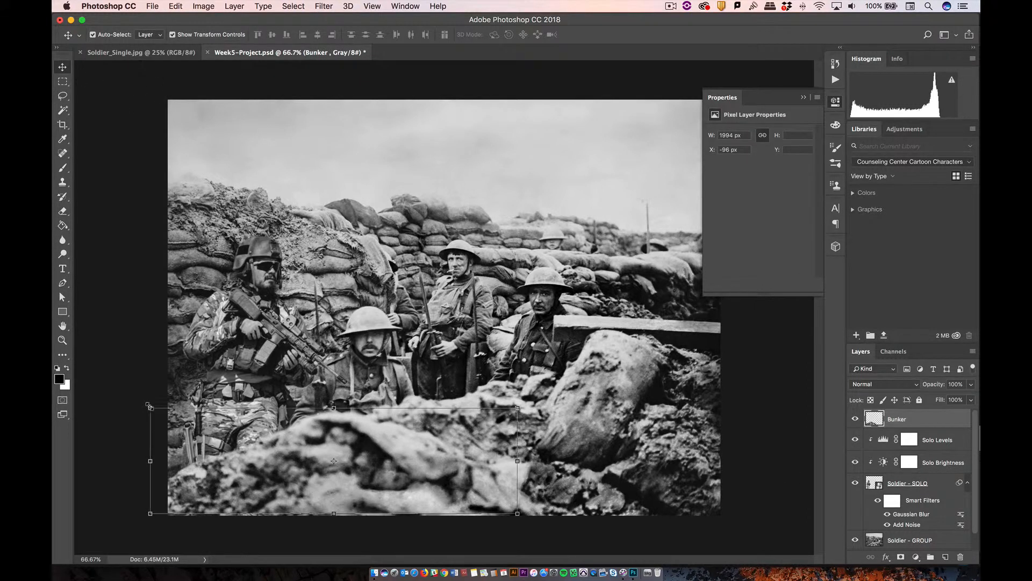
Enlarge the Bunker layer proportionally to 2197 px wide and lower it slightly so the rubble extends past the photo's bottom edge
left_click_drag(149, 407, 125, 400)
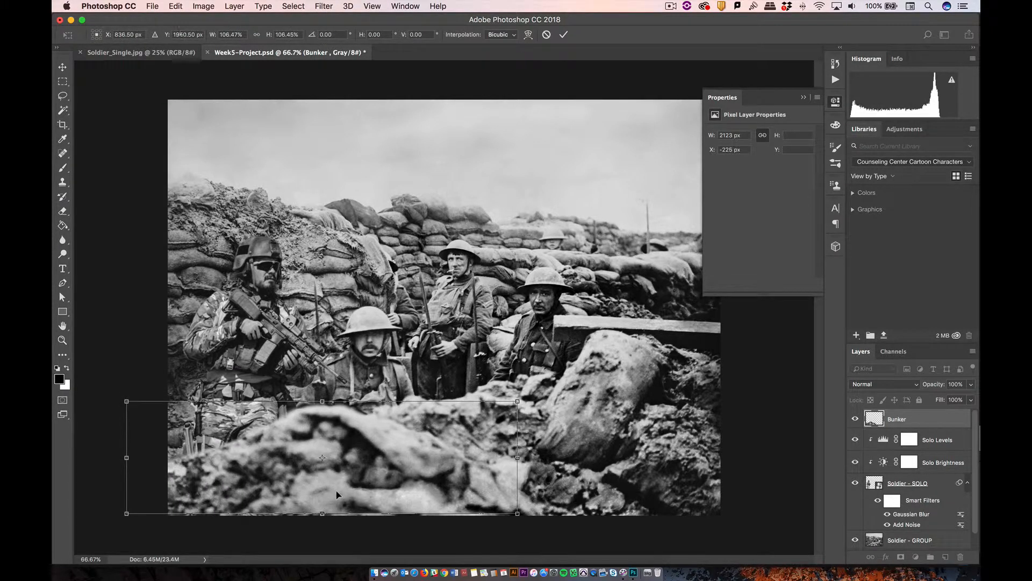
key("shift+Down")
key("Down")
key("Down")
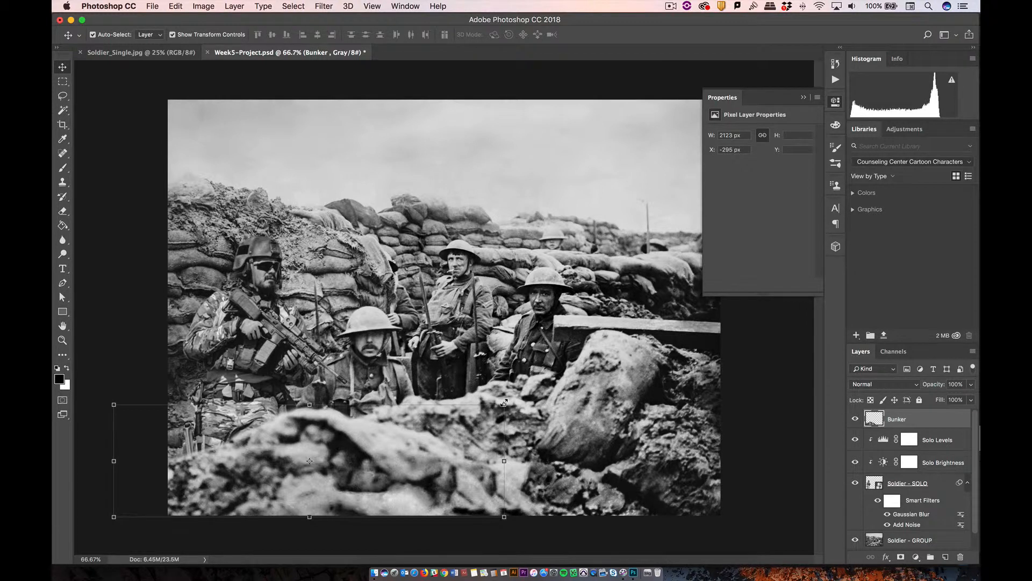
left_click_drag(504, 404, 518, 401)
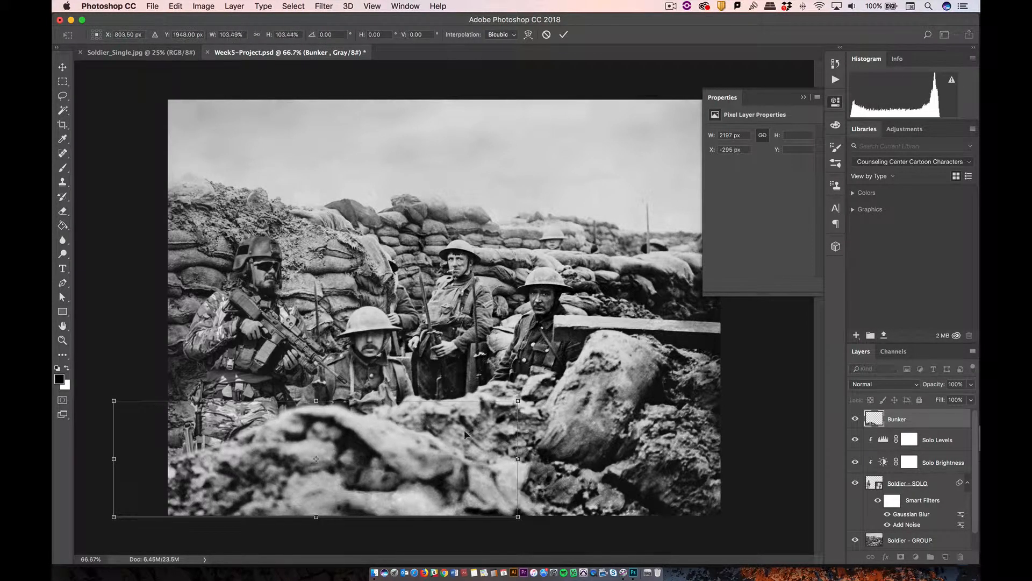
left_click_drag(403, 483, 415, 490)
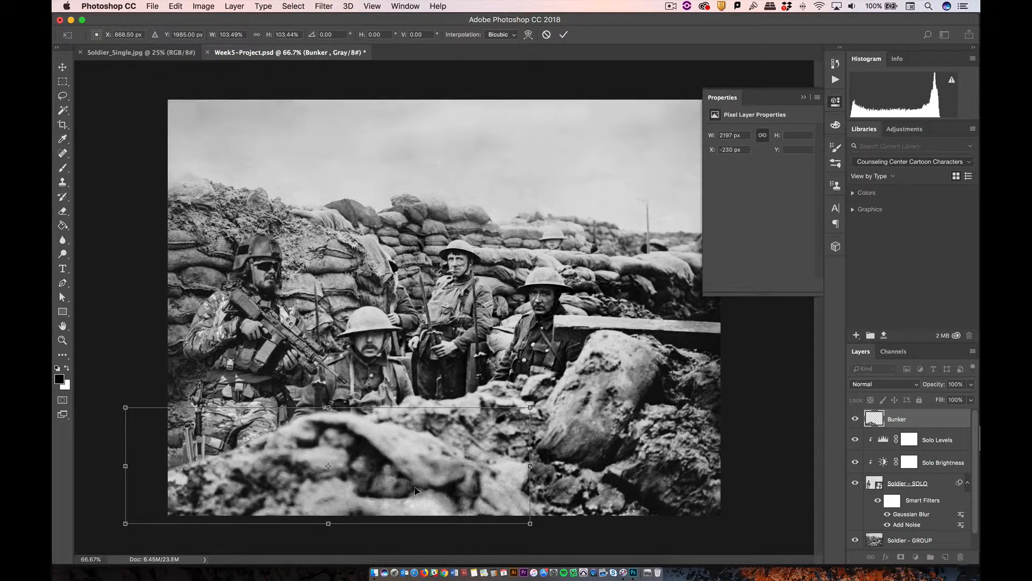
key("Return")
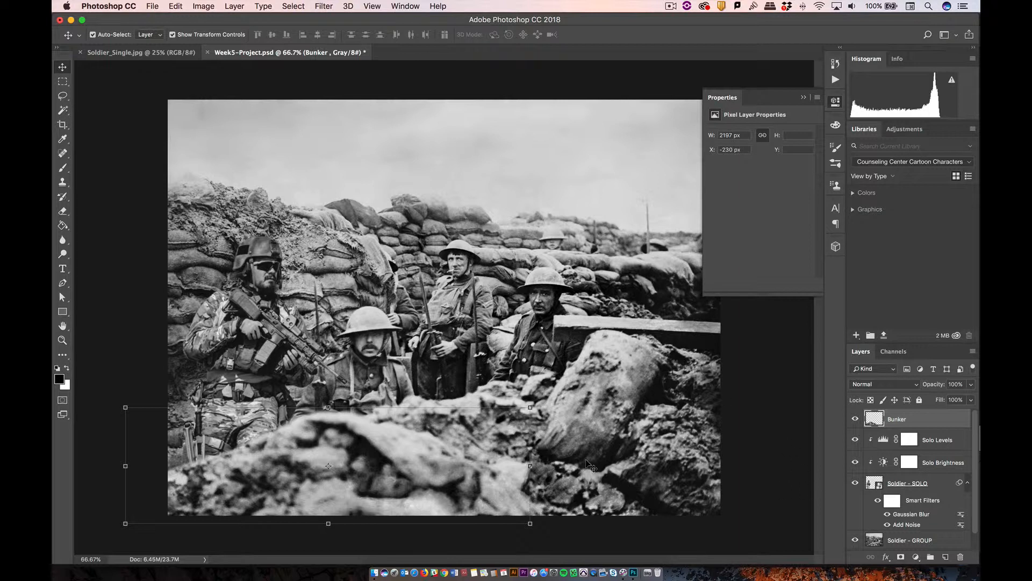
Create a new empty layer and place it between the Soldier - SOLO and Soldier - GROUP layers
left_click(935, 486)
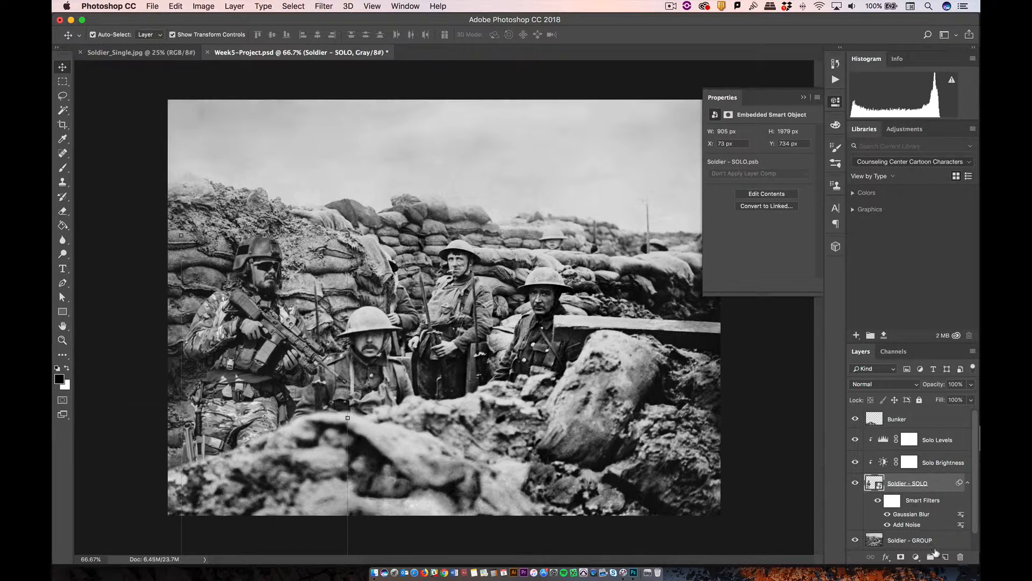
left_click(945, 556)
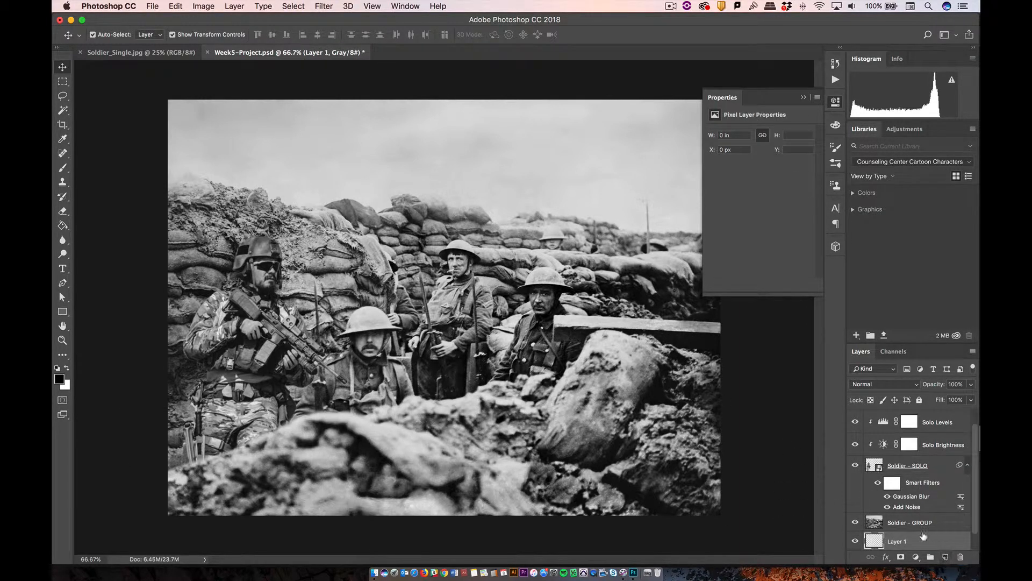
left_click_drag(923, 536, 920, 515)
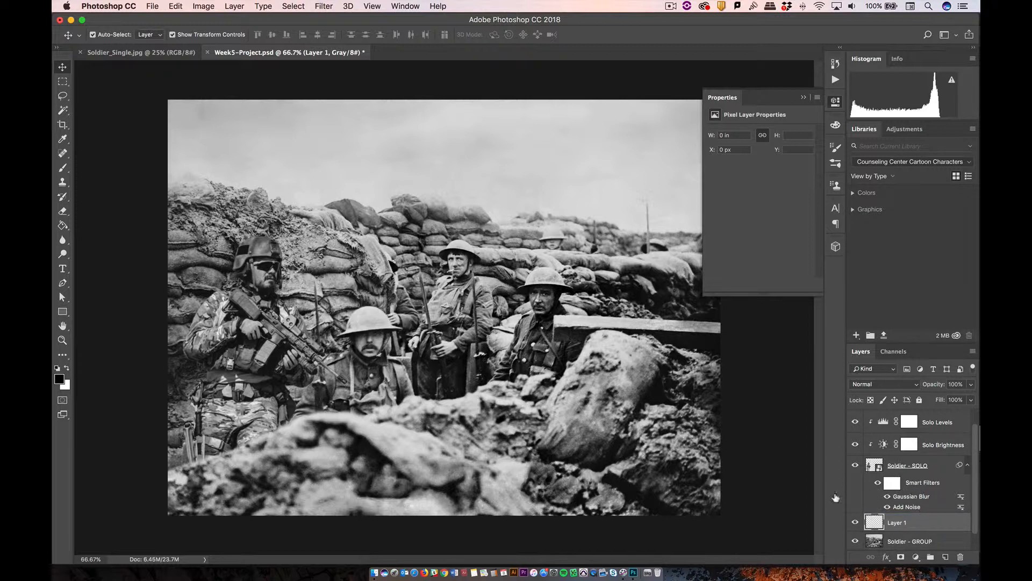
Paint soft black shadow around the modern soldier's shoulder, arm and hips on the new layer, using an enlarged brush at 43% opacity
key("b")
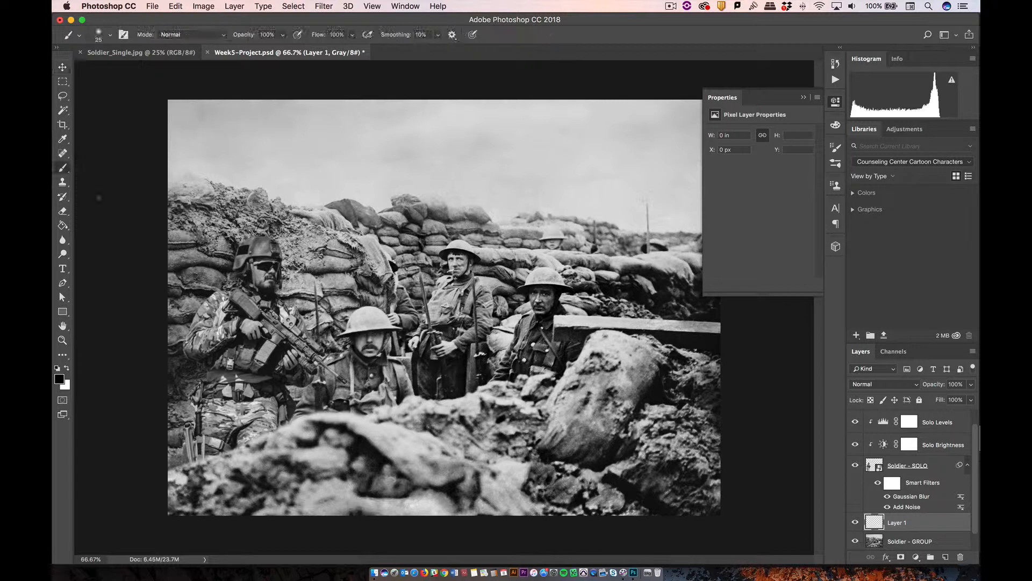
left_click(282, 34)
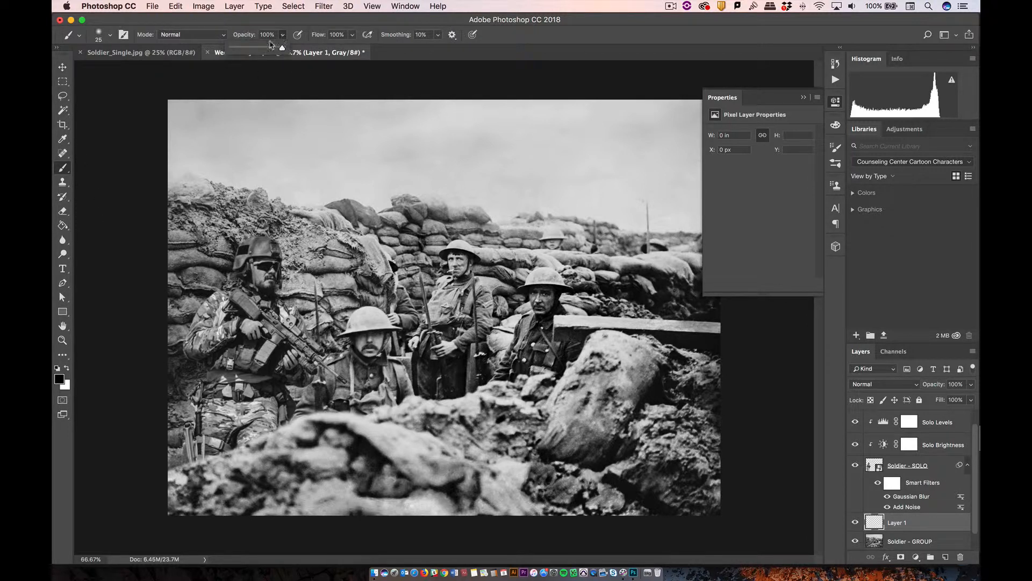
left_click_drag(283, 47, 253, 48)
key("bracketright")
key("bracketright")
key("bracketright")
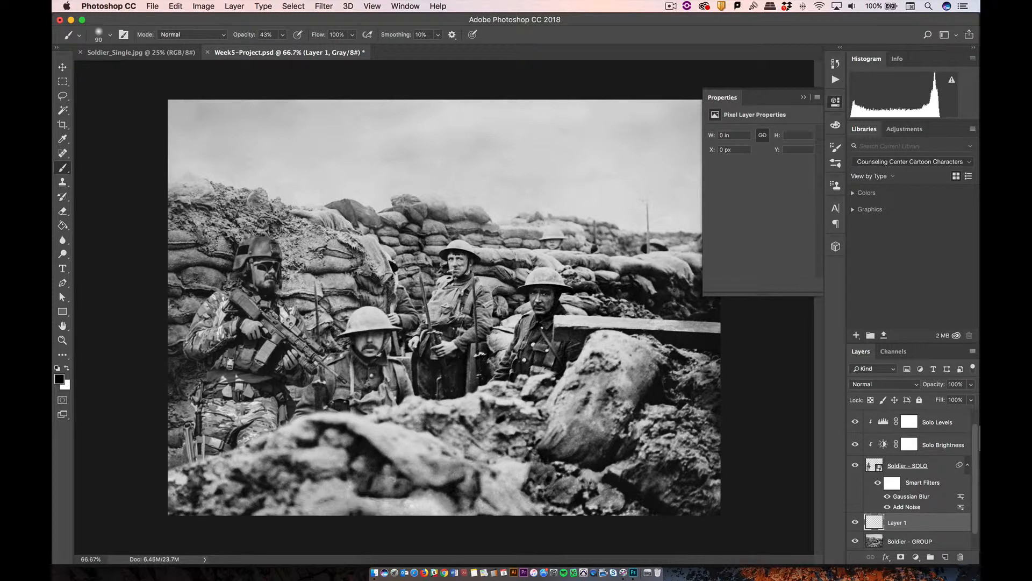
key("bracketright")
key("bracketright")
key("bracketright")
left_click(232, 296)
left_click(222, 302)
left_click(196, 329)
left_click(200, 364)
left_click(286, 402)
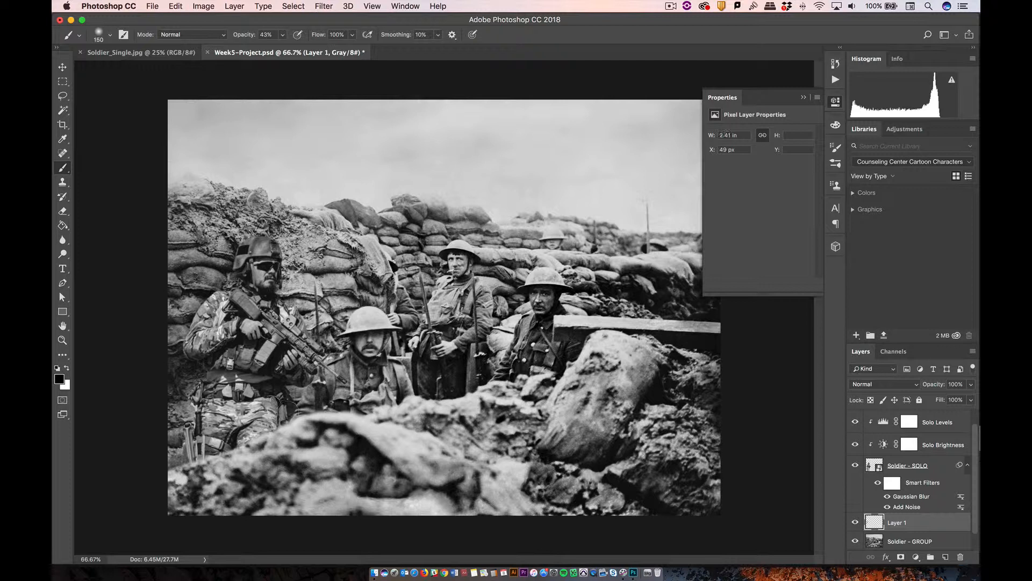
Add more soft shadow beside the modern soldier's hip and leg, and rename the layer Solo-Shadow
left_click(204, 412)
left_click(194, 425)
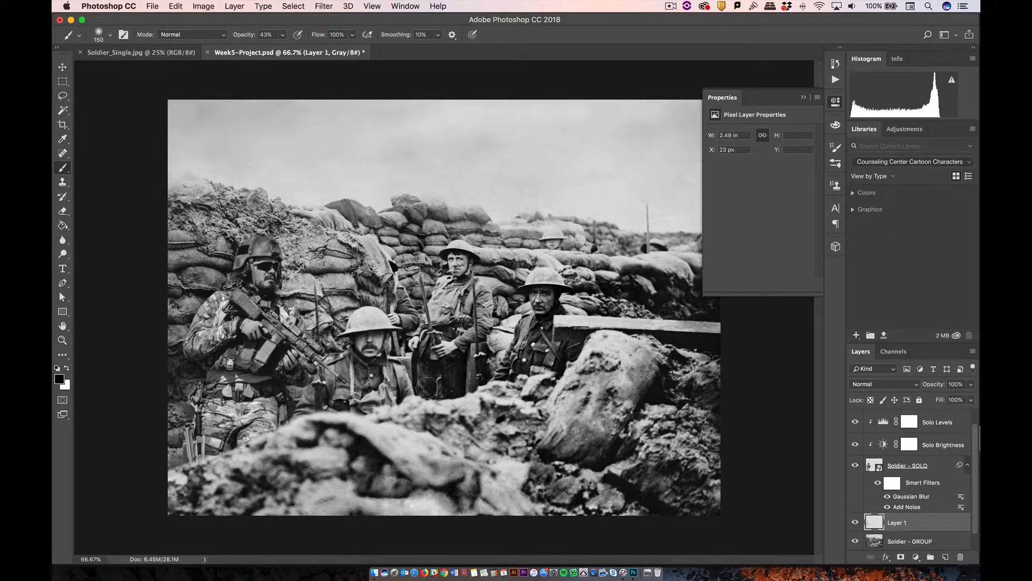
double_click(898, 523)
type("Sha")
type("Solo")
type("-")
key("Return")
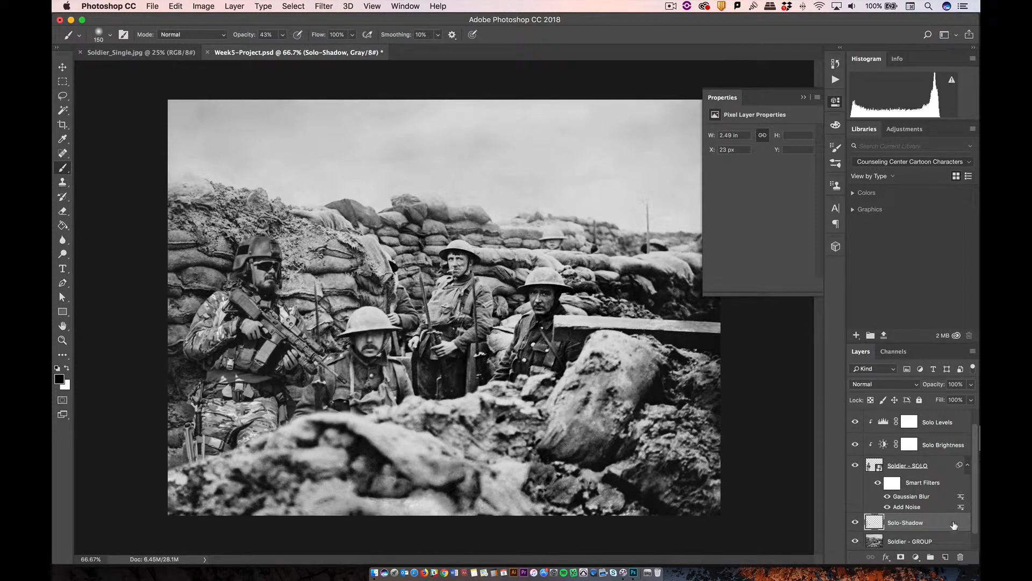
Create a new layer directly above Solo Levels and paint soft black shadow over the modern soldier's legs, reducing the brush opacity to 18%
left_click(944, 556)
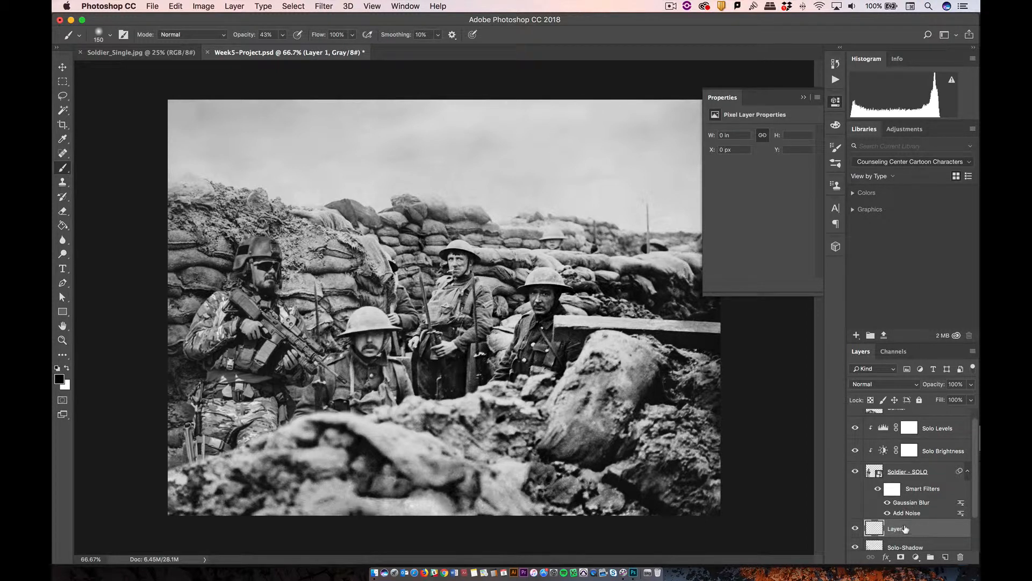
left_click_drag(905, 529, 901, 423)
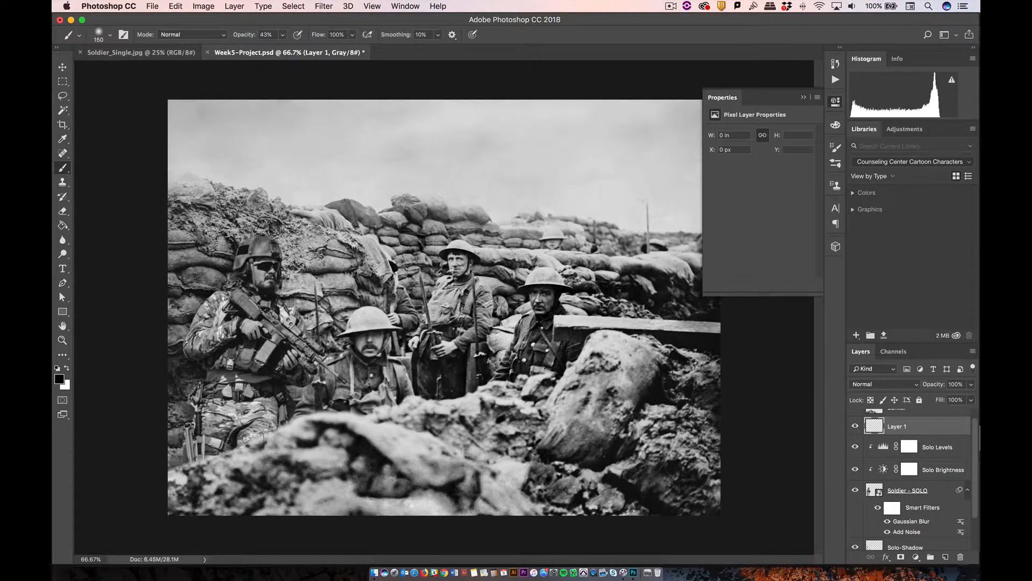
left_click_drag(249, 438, 264, 433)
left_click_drag(283, 35, 269, 48)
mouse_move(226, 438)
left_mouse_down()
mouse_move(202, 447)
mouse_move(267, 432)
mouse_move(215, 456)
mouse_move(263, 430)
mouse_move(253, 443)
left_mouse_up()
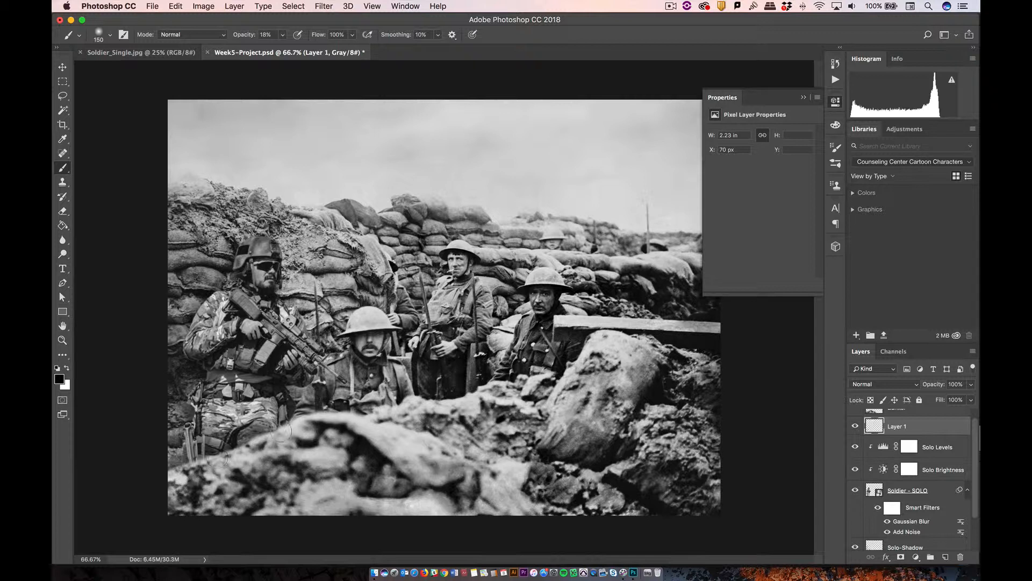
Lower the brush opacity to 9% and extend the faint shadow over the modern soldier's legs along the rubble's edge
left_click(281, 35)
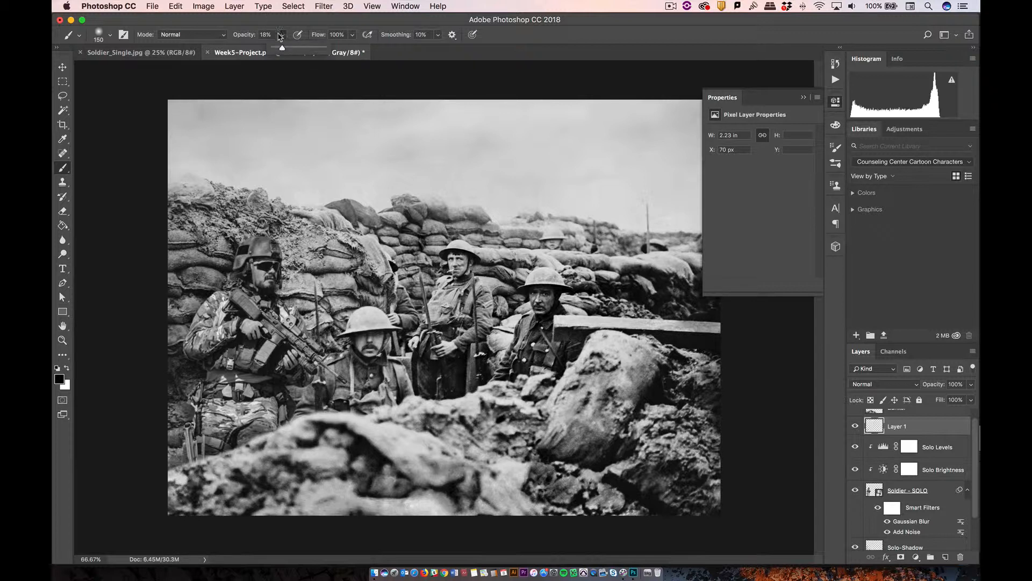
left_click_drag(282, 47, 277, 48)
mouse_move(237, 438)
left_mouse_down()
mouse_move(264, 422)
mouse_move(242, 422)
mouse_move(215, 443)
left_mouse_up()
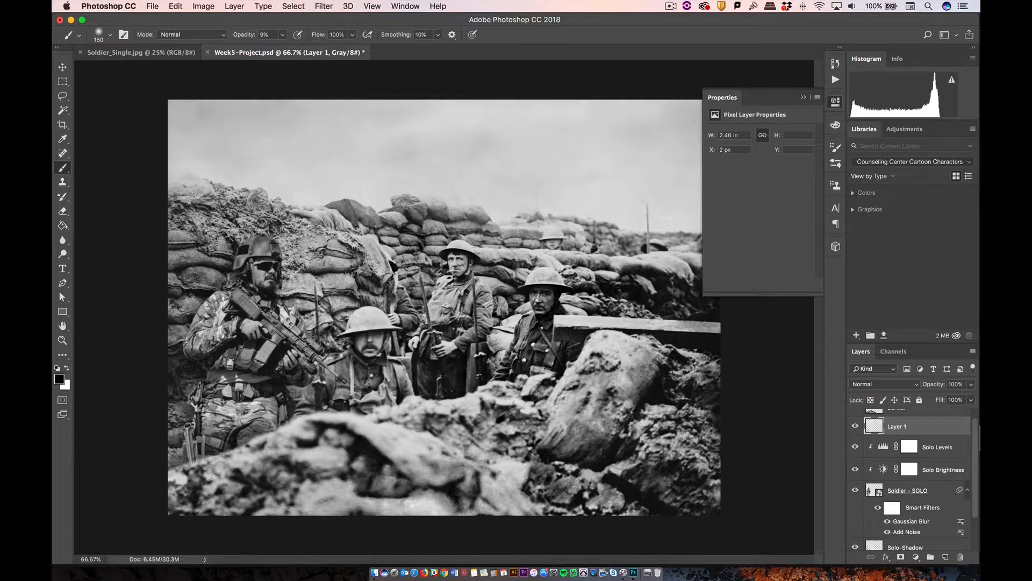
Rename the new shadow layer Shadow-Front
double_click(897, 426)
type("Shadow-Front")
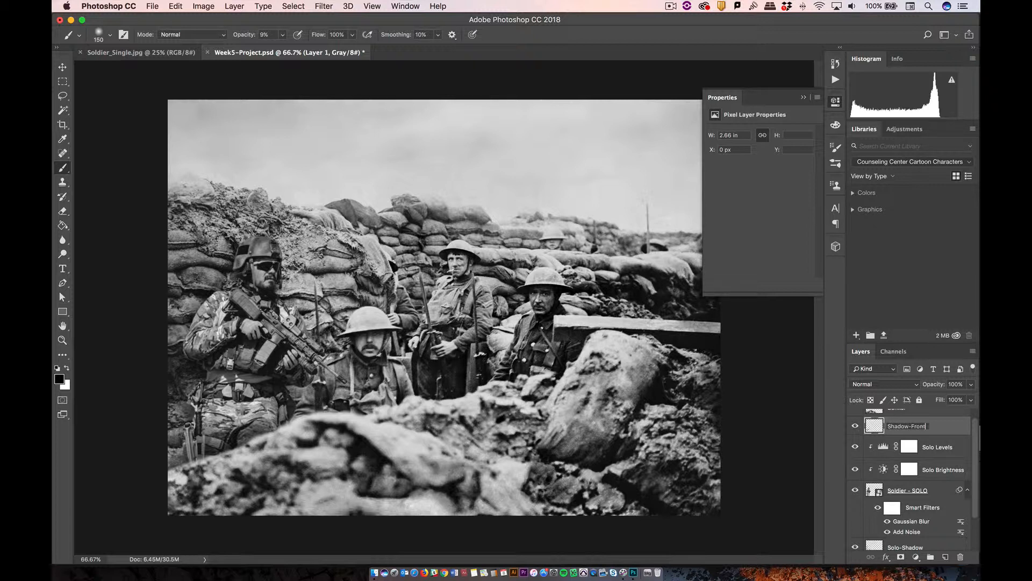
key("Return")
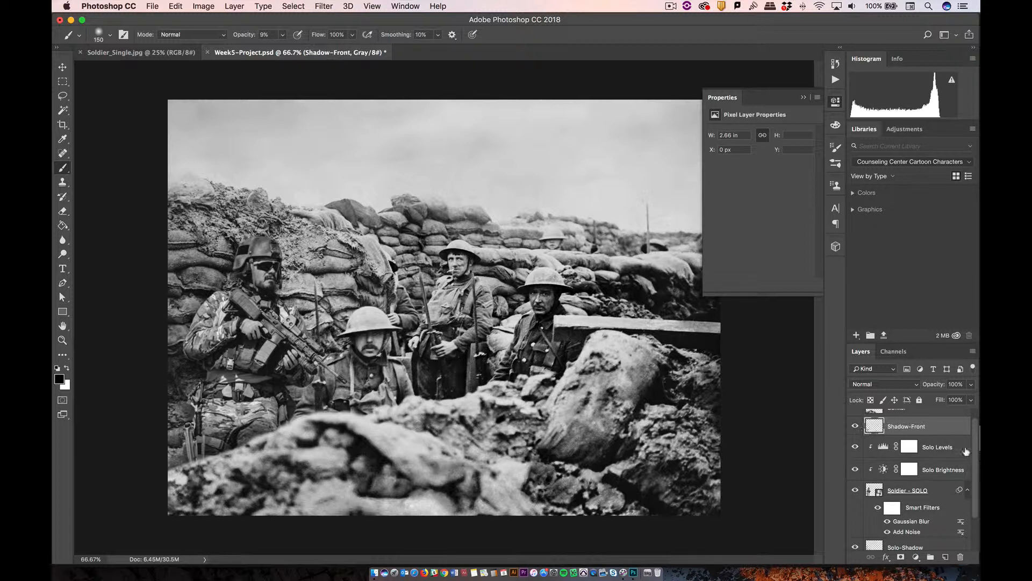
Hide the layer properties and examine the whole montage and its details at 100% zoom
scroll(970, 440, "up", 1)
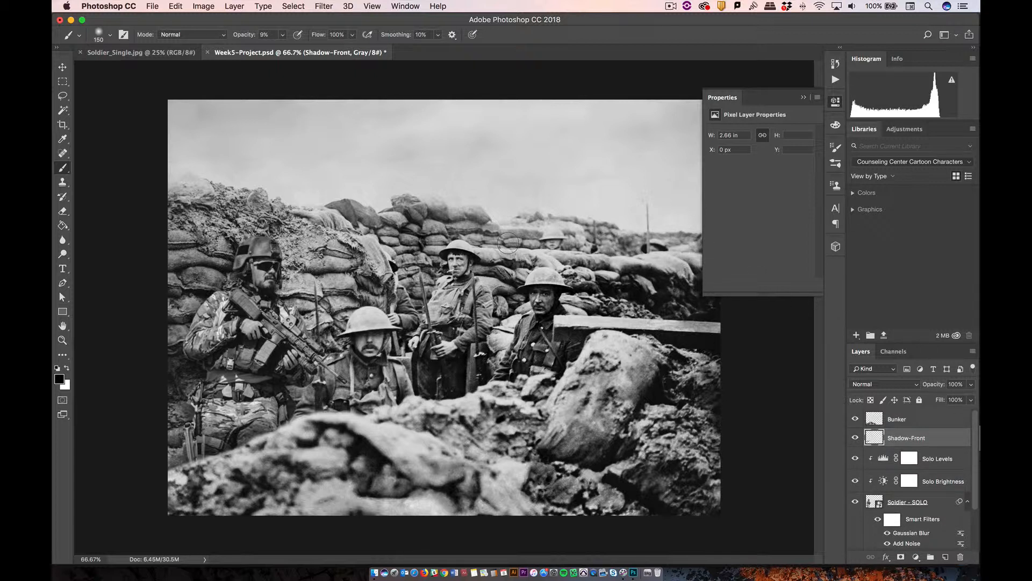
left_click(836, 102)
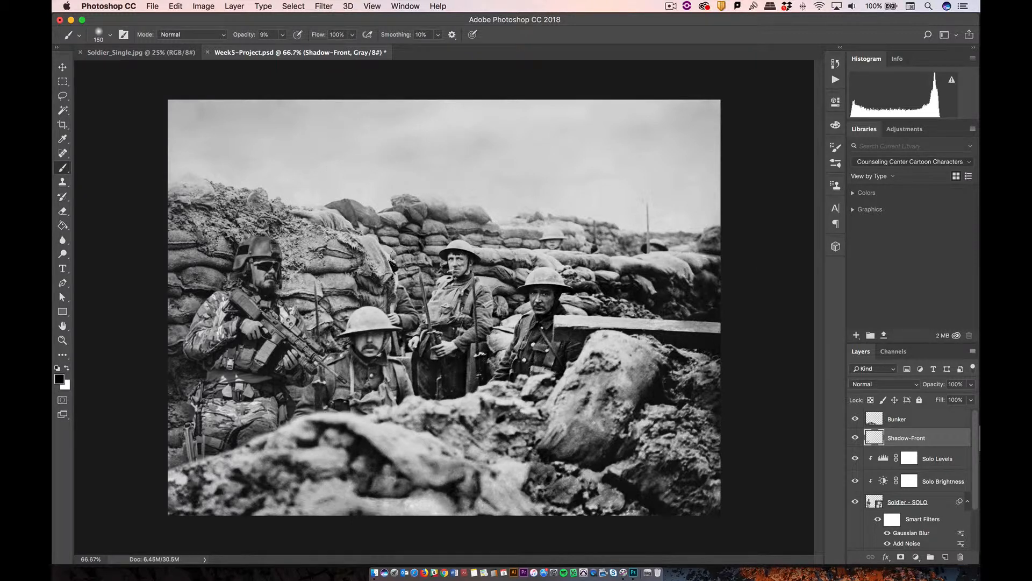
key("super+plus")
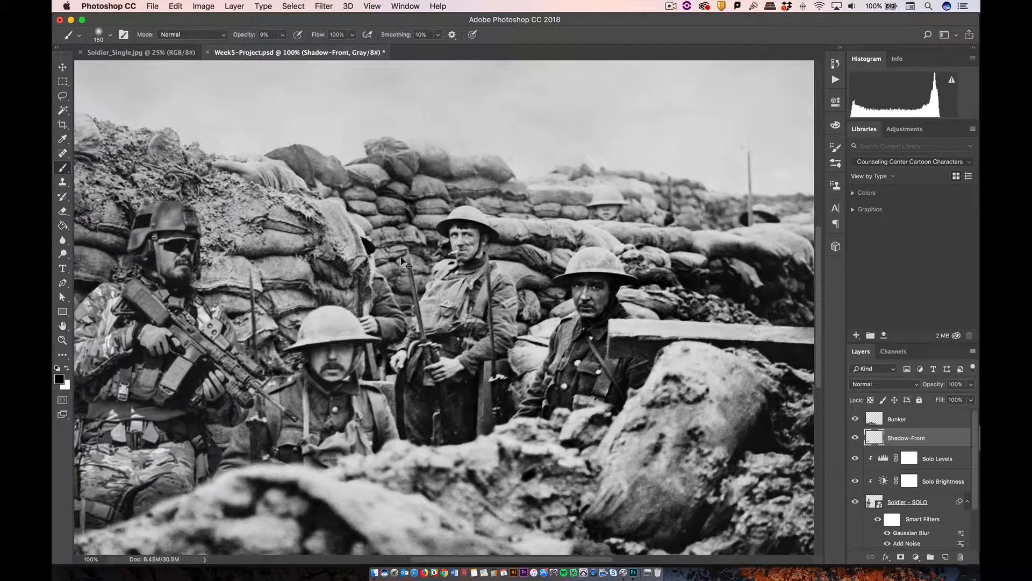
key("super+minus")
scroll(946, 484, "down", 3)
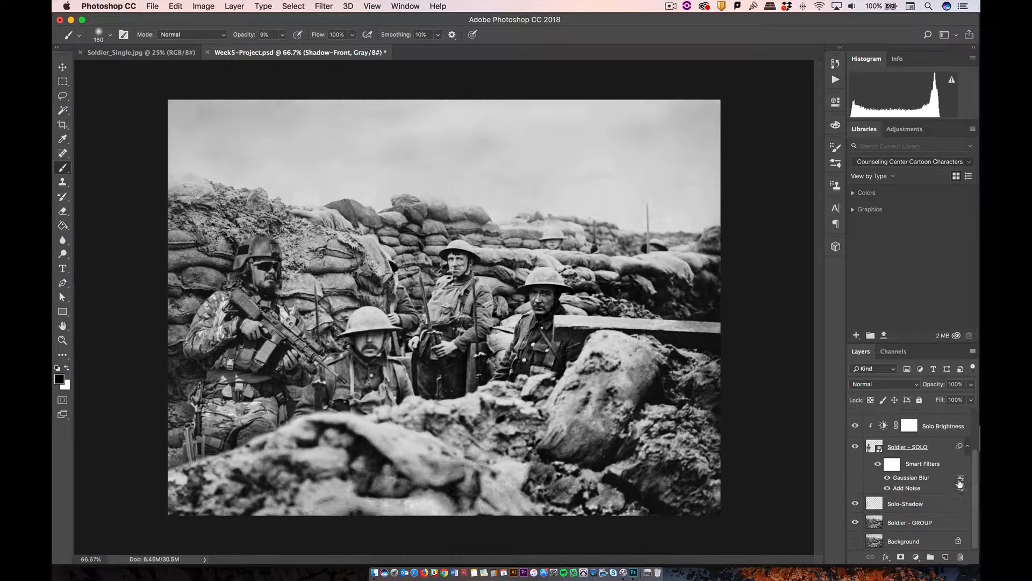
double_click(962, 491)
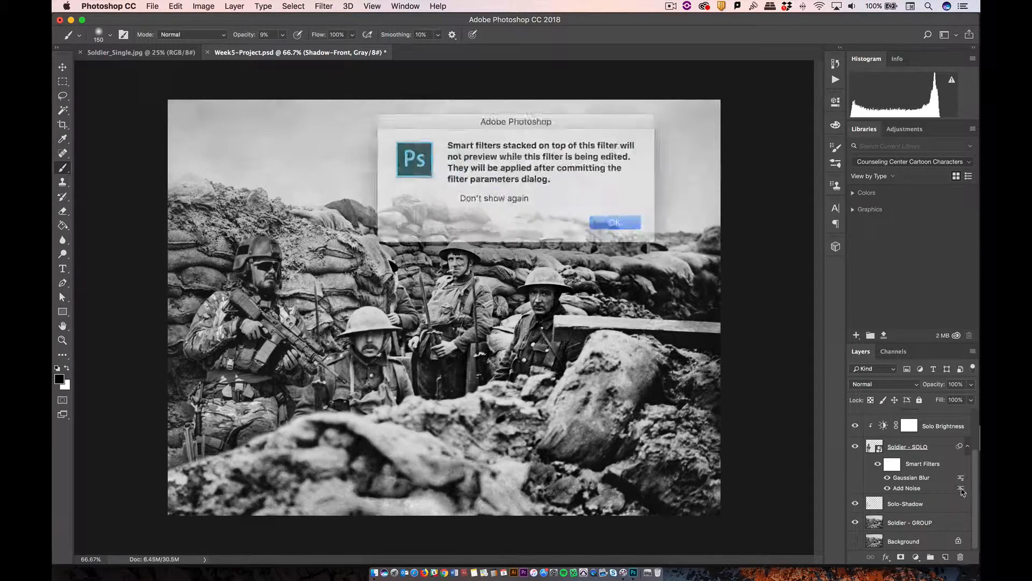
left_click(594, 218)
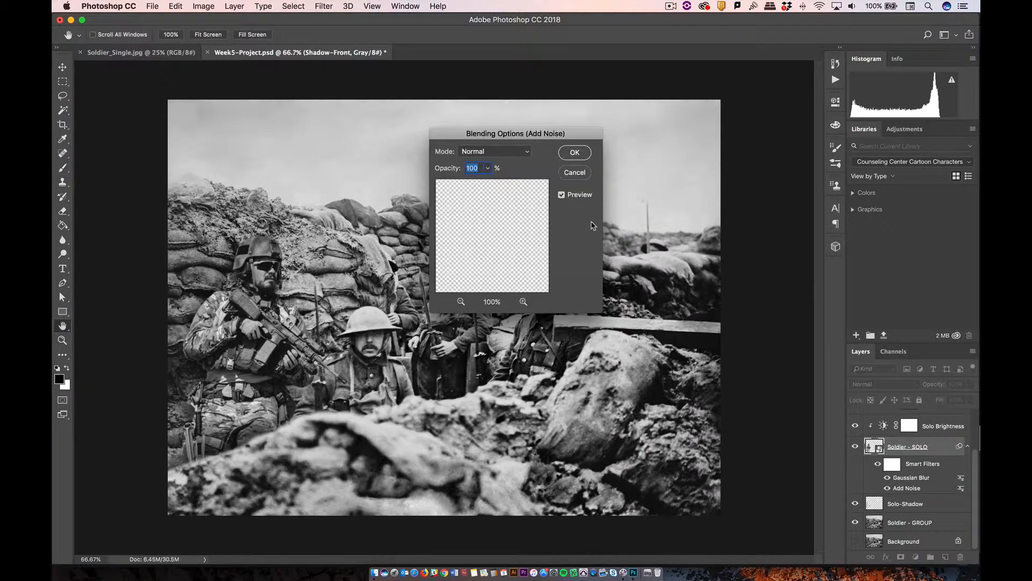
left_click(583, 172)
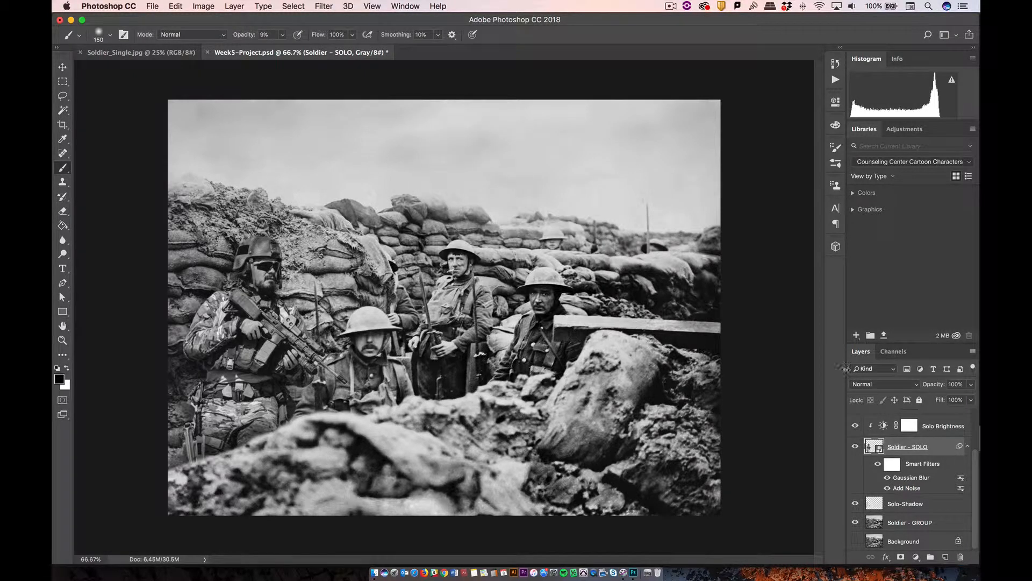
Review the Add Noise smart filter's amount and distribution settings on the Soldier - SOLO layer
double_click(917, 489)
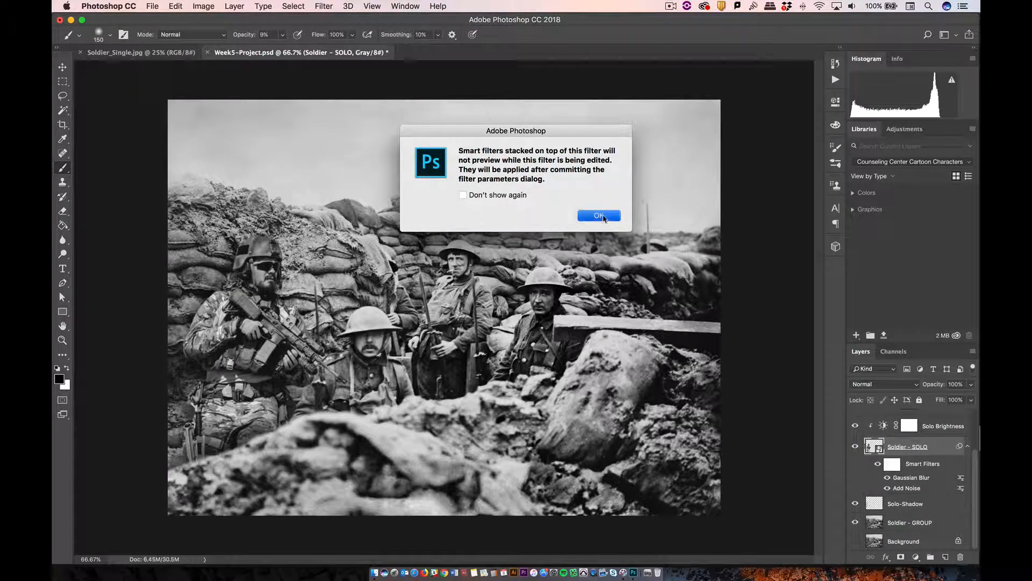
left_click(602, 216)
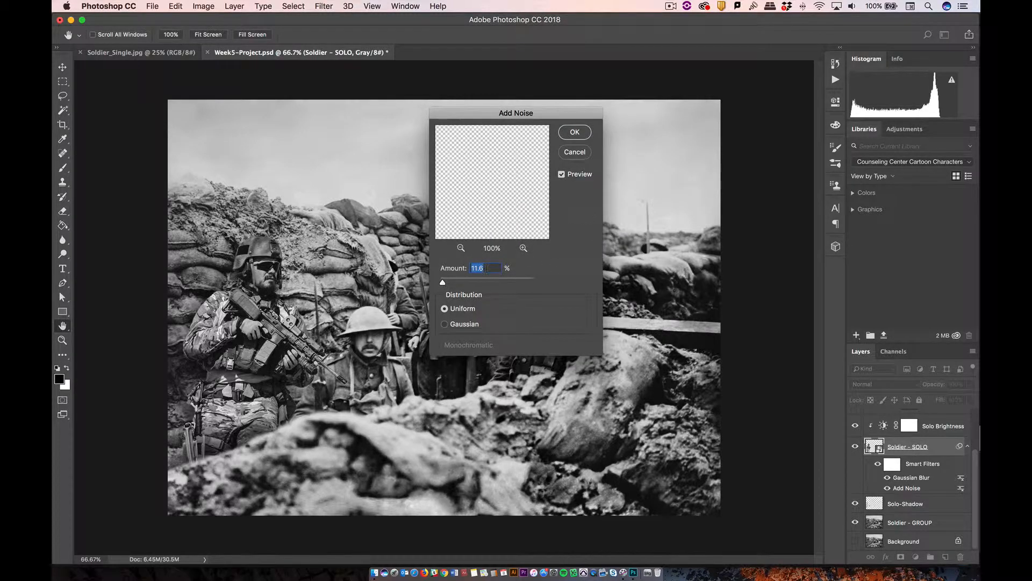
key("Return")
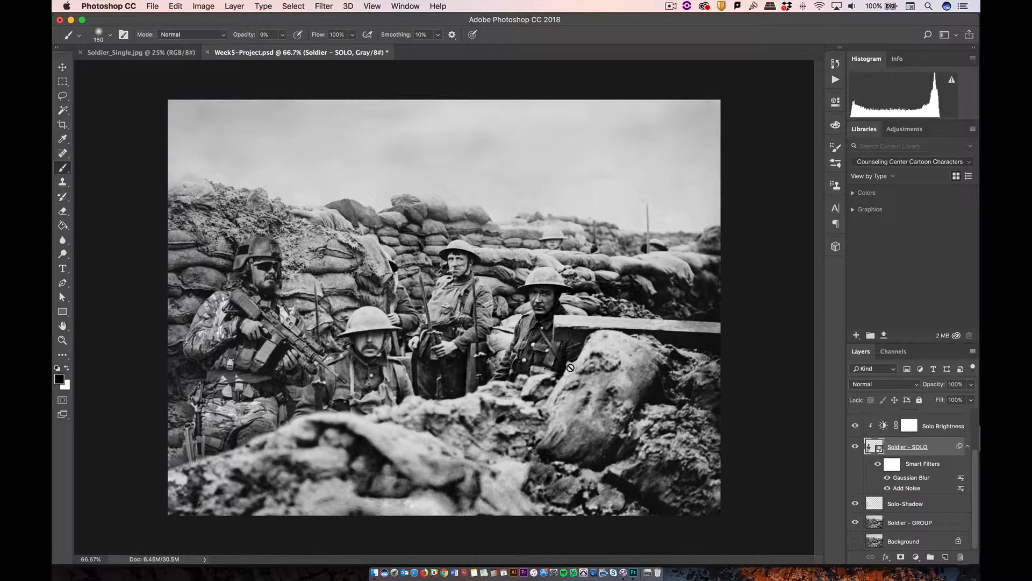